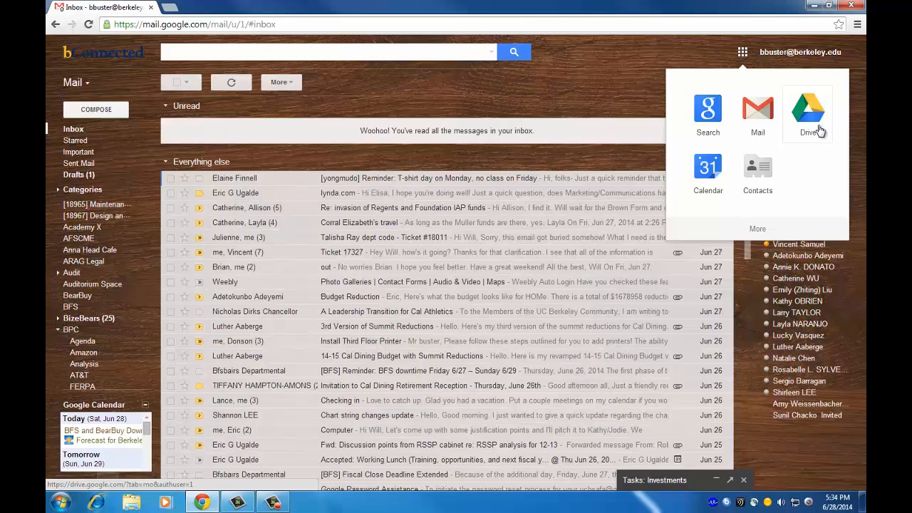
From Gmail's apps grid, launch Drive and Calendar in new tabs, then return to Drive.
click(819, 131)
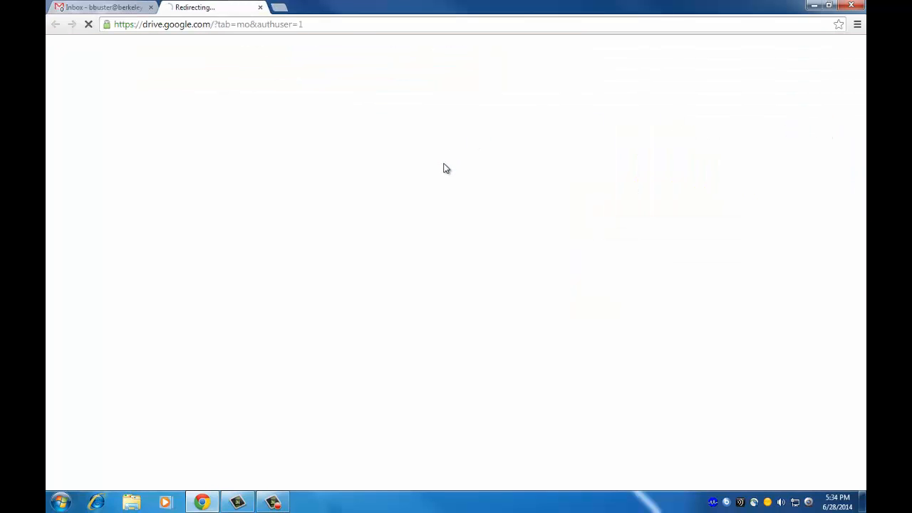
click(105, 8)
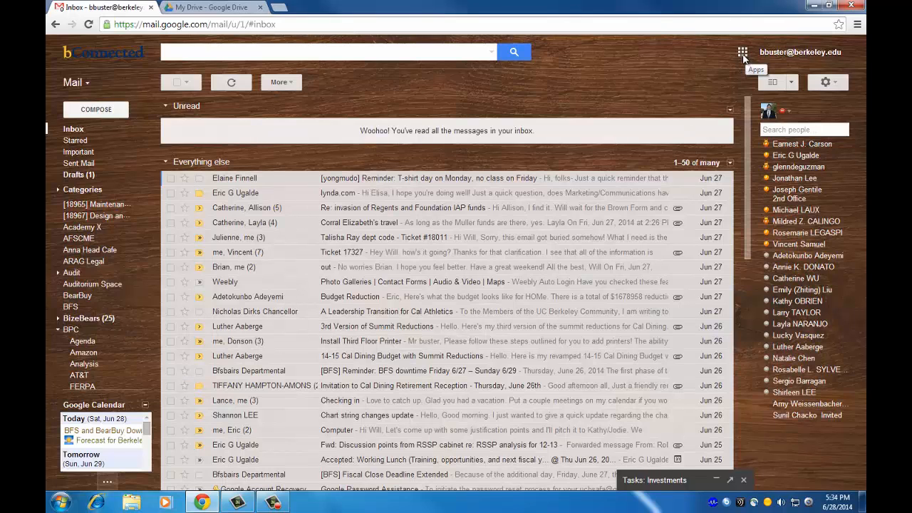
click(743, 54)
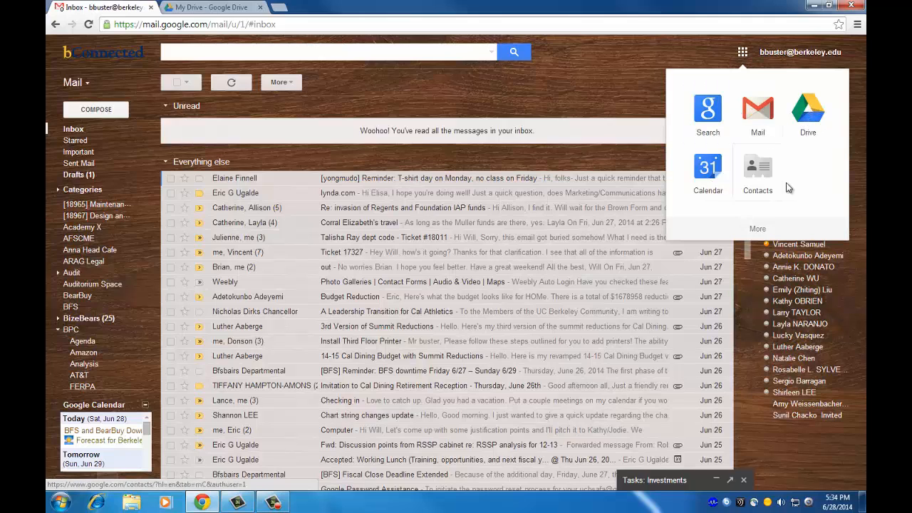
click(711, 178)
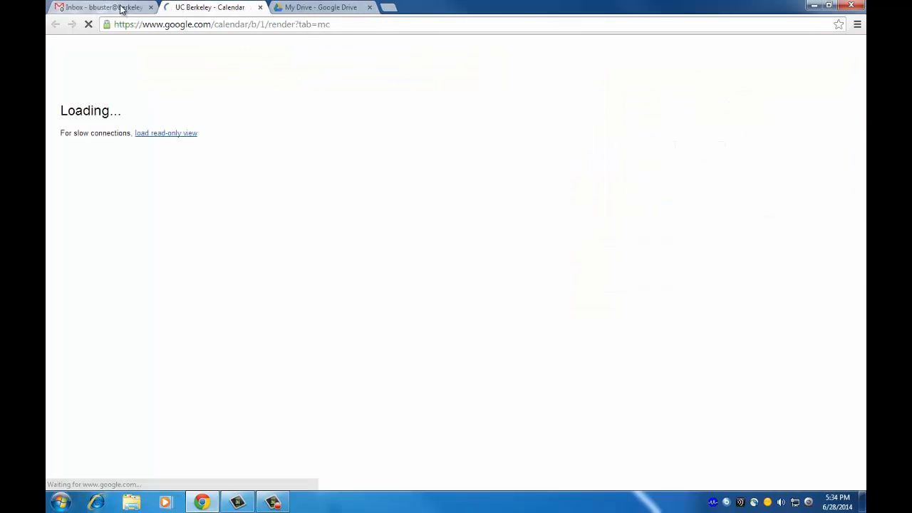
click(292, 7)
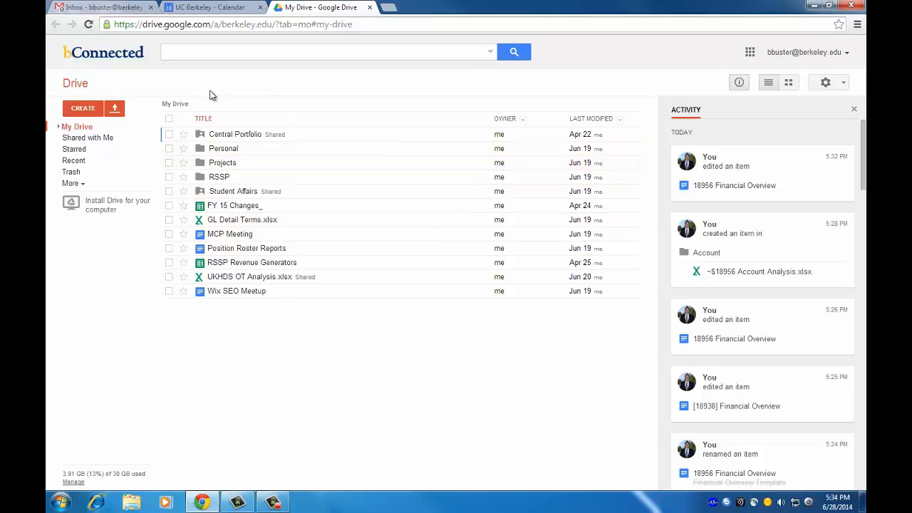
Check Shared with me, then show My Drive in list view with the Activity panel closed.
click(94, 141)
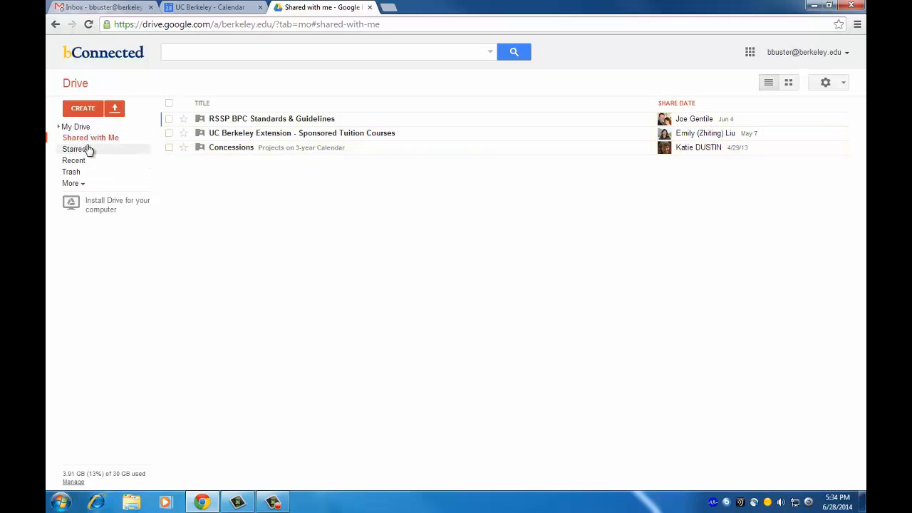
click(77, 128)
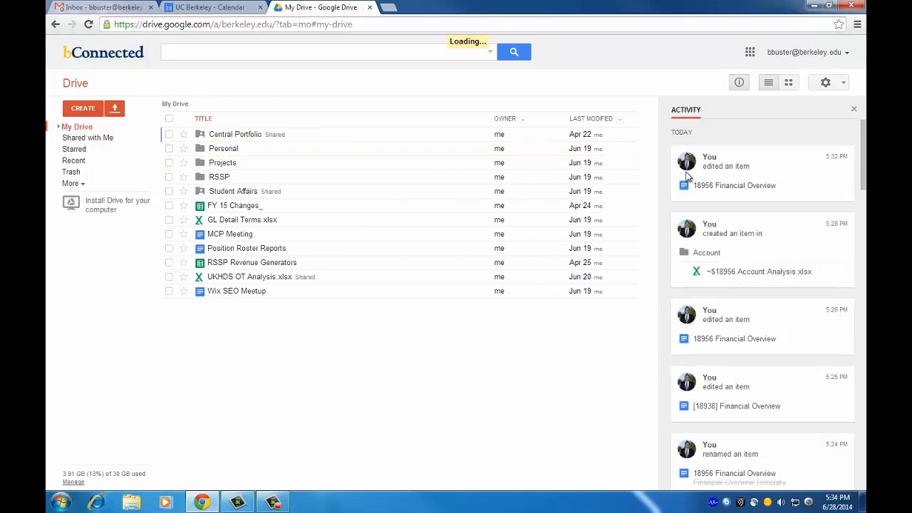
click(854, 109)
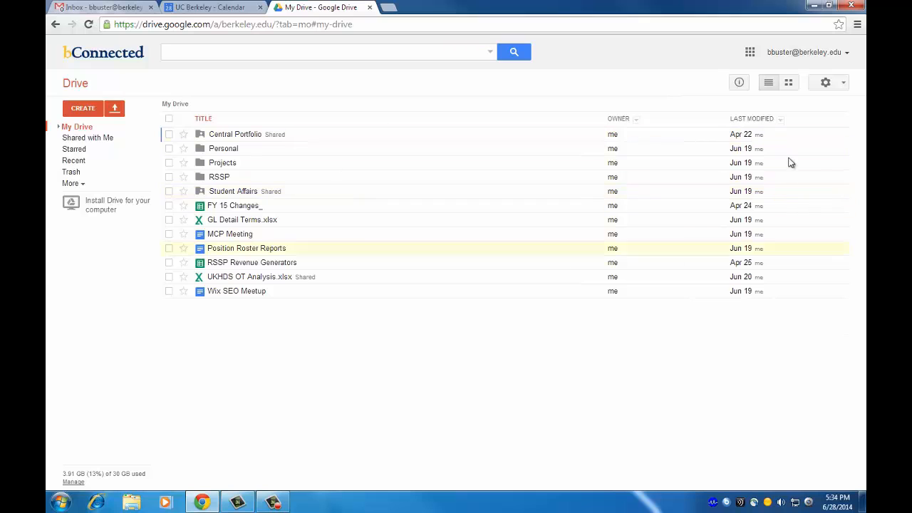
click(787, 86)
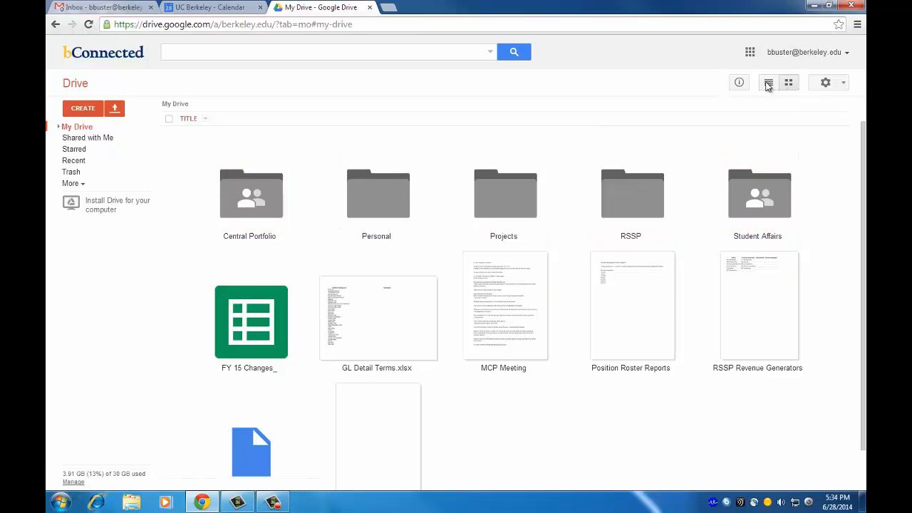
scroll(770, 83, up, 1)
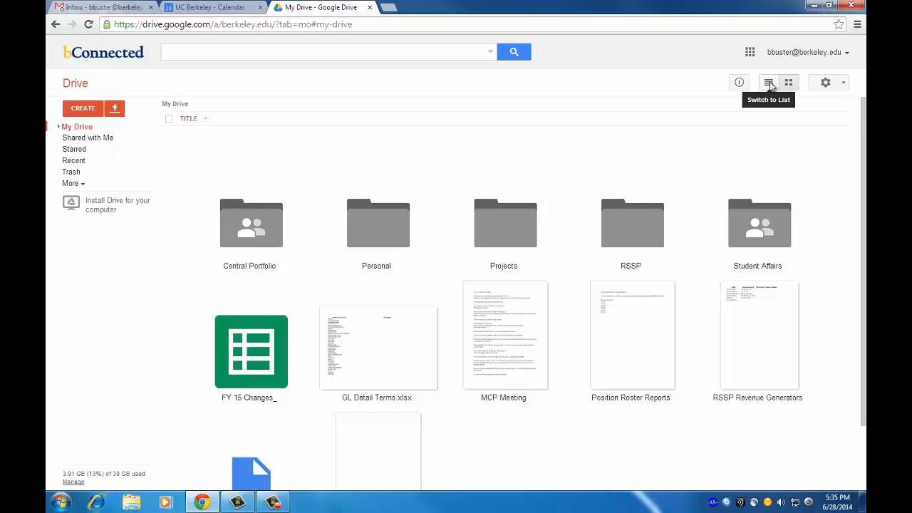
click(768, 83)
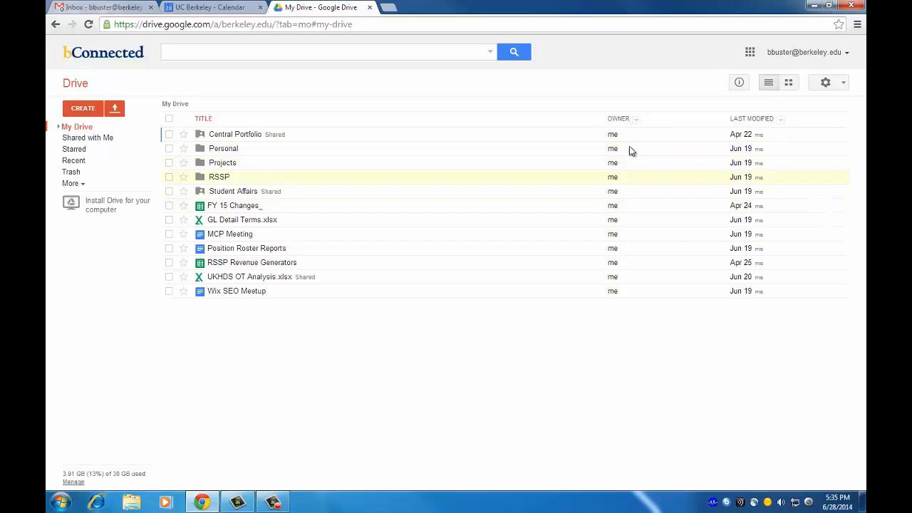
Reopen the Details and activity panel and scroll through today's edits.
click(739, 85)
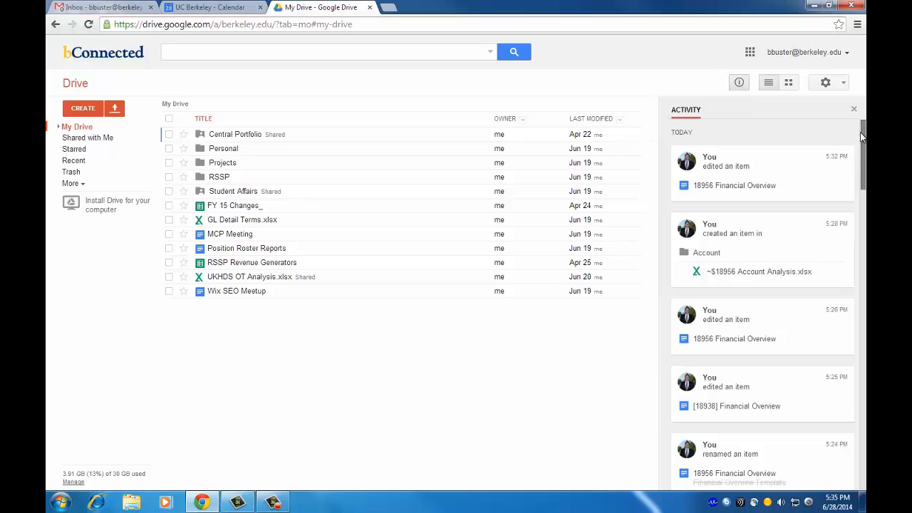
mouse_move(862, 135)
mouse_down()
mouse_move(860, 279)
mouse_move(861, 126)
mouse_up()
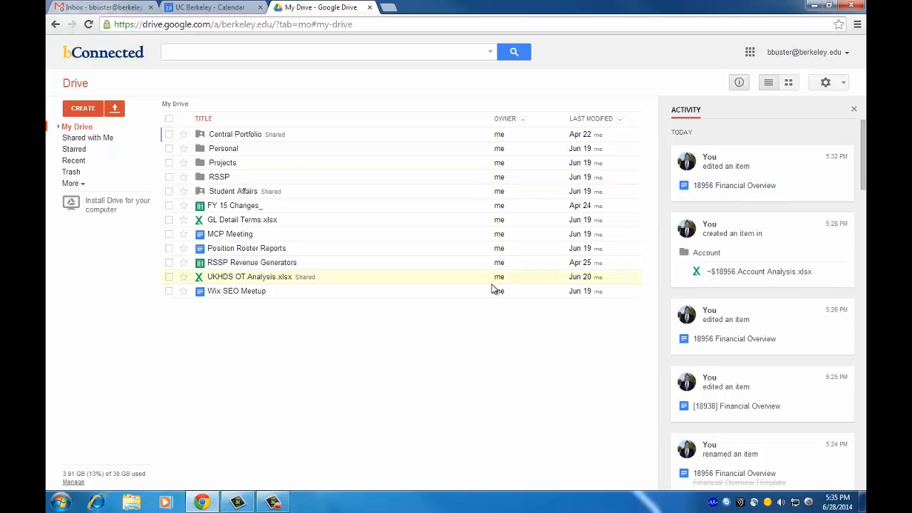
click(117, 112)
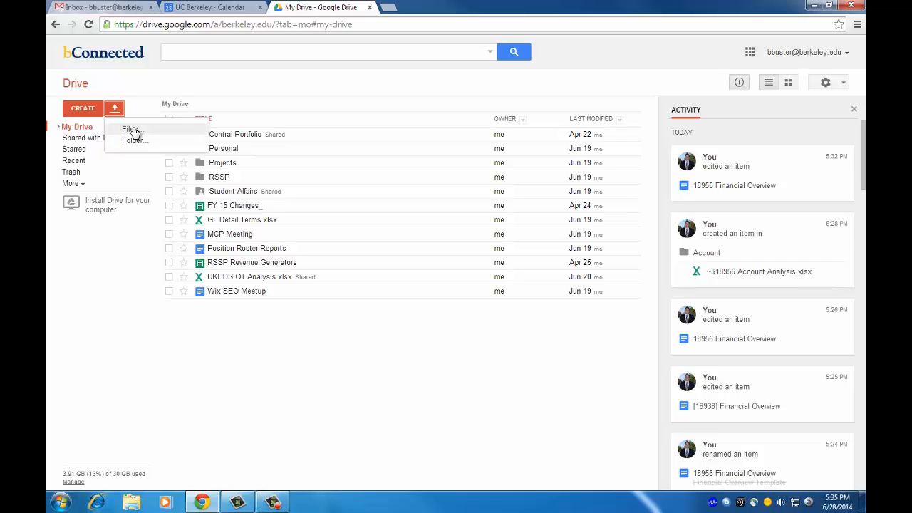
click(134, 131)
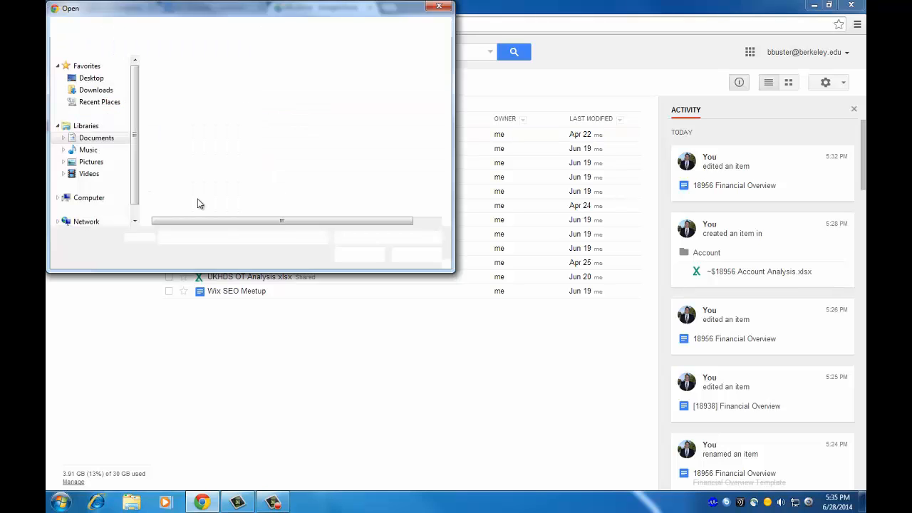
click(99, 137)
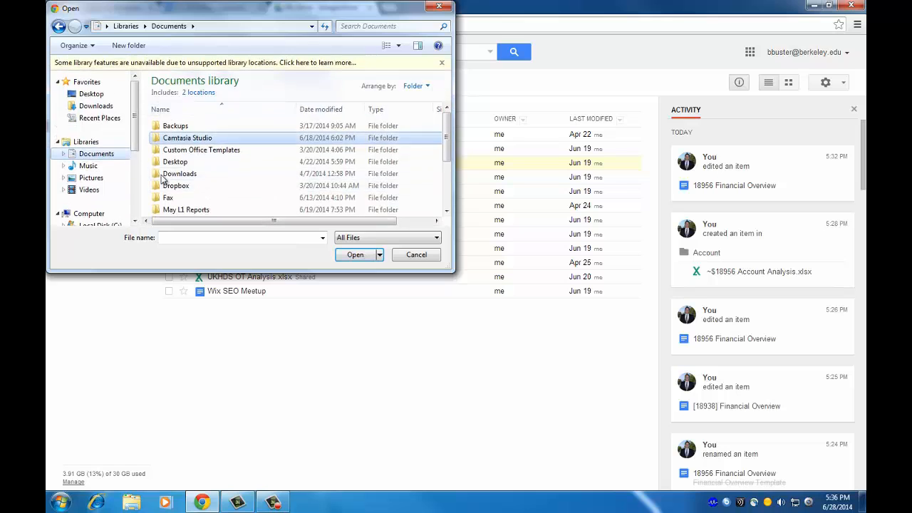
drag(449, 132, 446, 171)
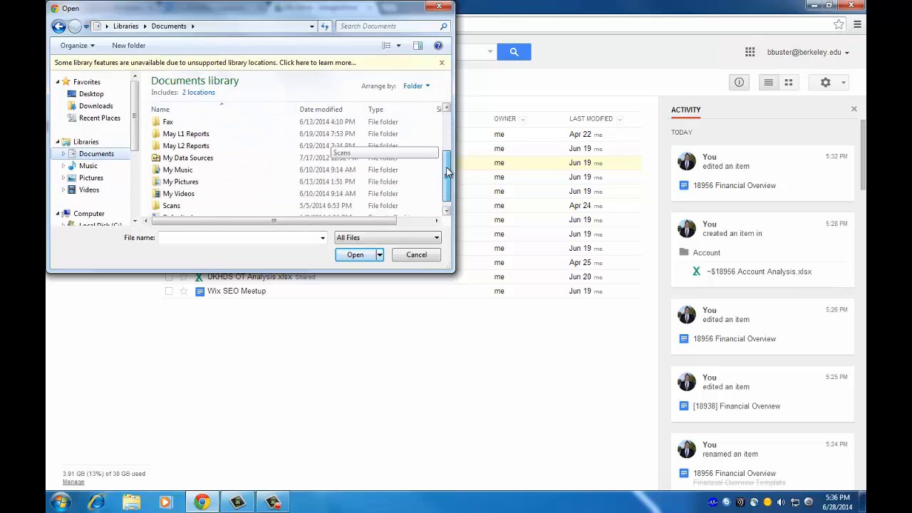
click(416, 255)
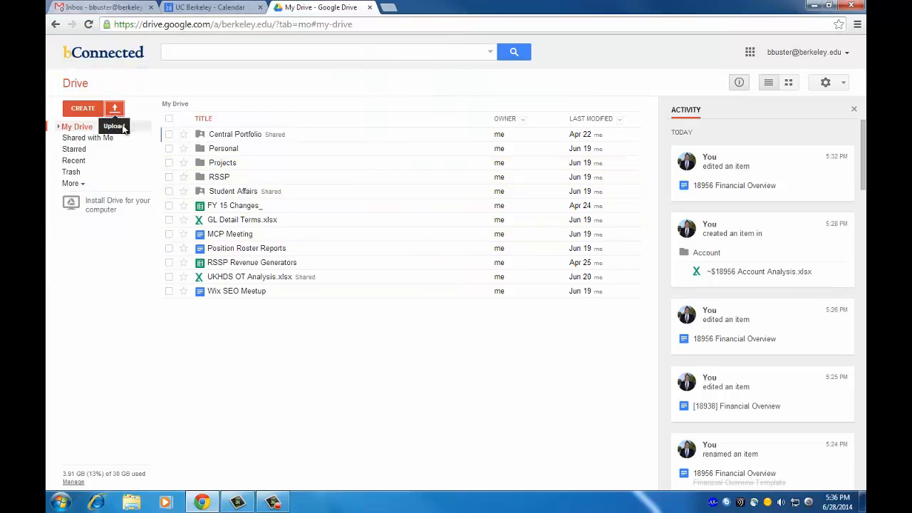
Create a blank spreadsheet from Drive's CREATE menu.
click(80, 110)
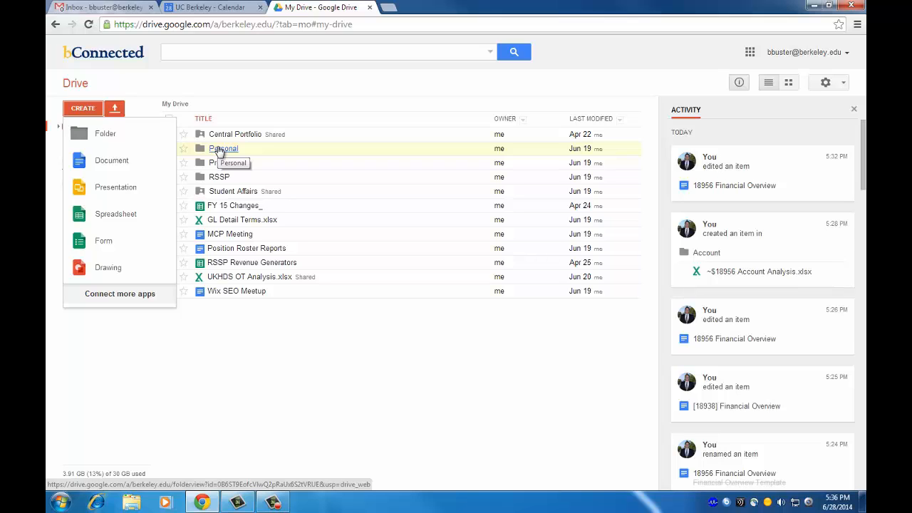
click(123, 213)
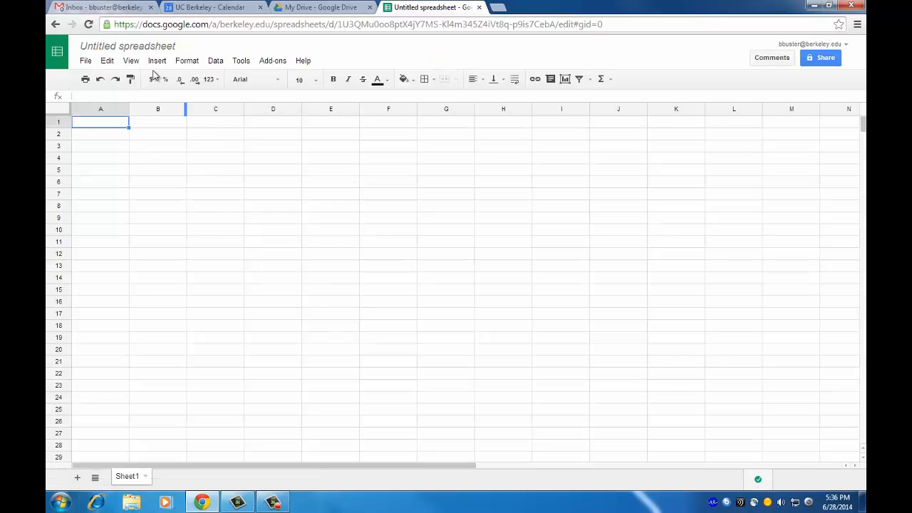
Rename the untitled spreadsheet to 'Sample Spreadsheet'.
click(146, 47)
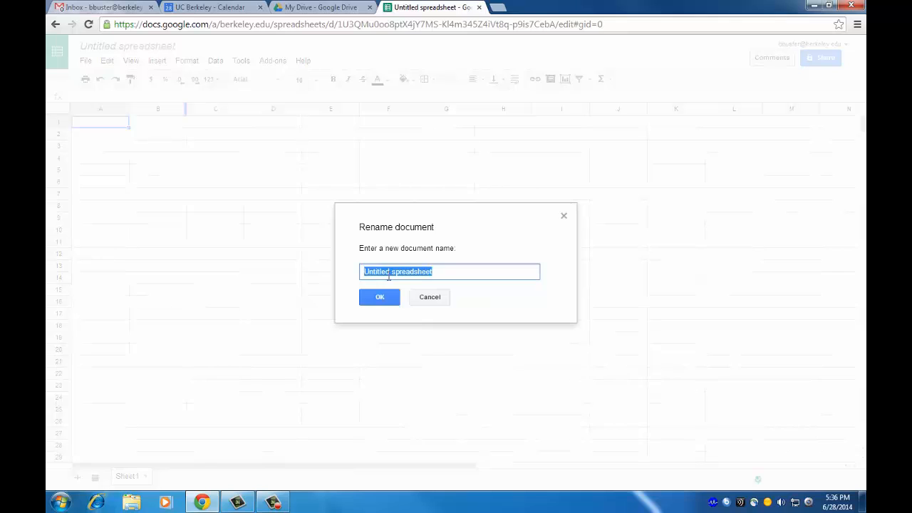
text(Sample)
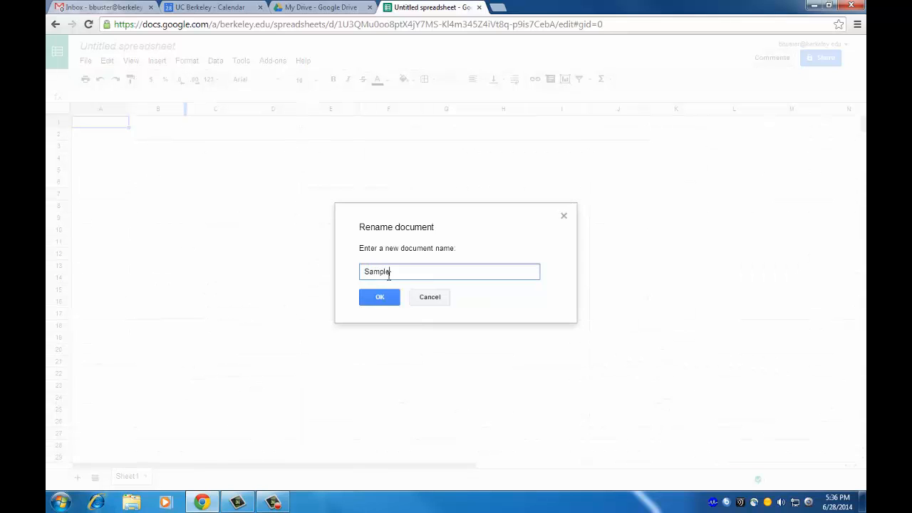
text( Spreadsheet)
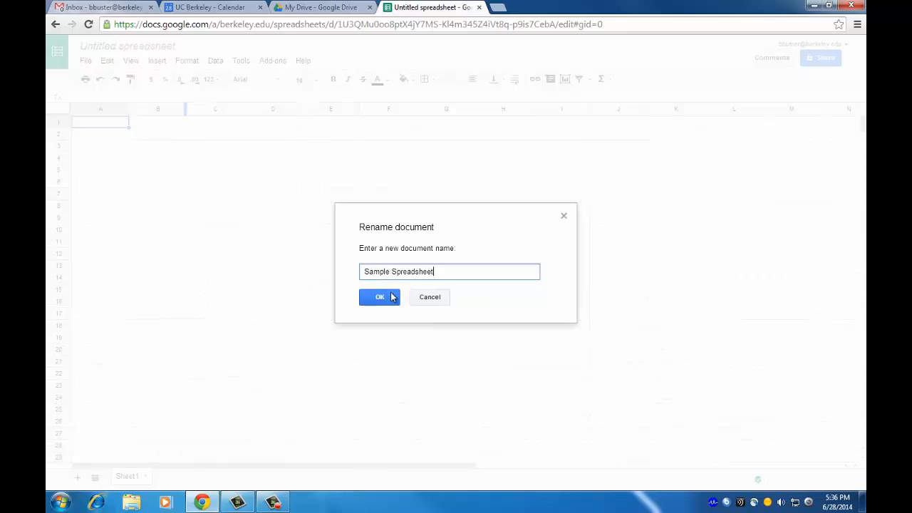
click(379, 297)
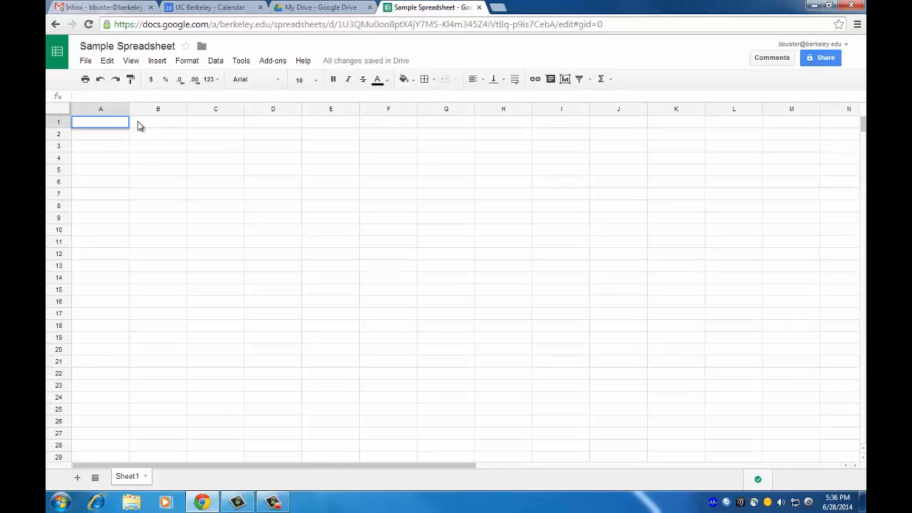
Enter 'Column 1' in A1 and copy it into cells B1 through E1.
text(Column 1)
key(Tab)
key(Left)
key(ctrl+c)
key(Right)
key(ctrl+v)
key(Right)
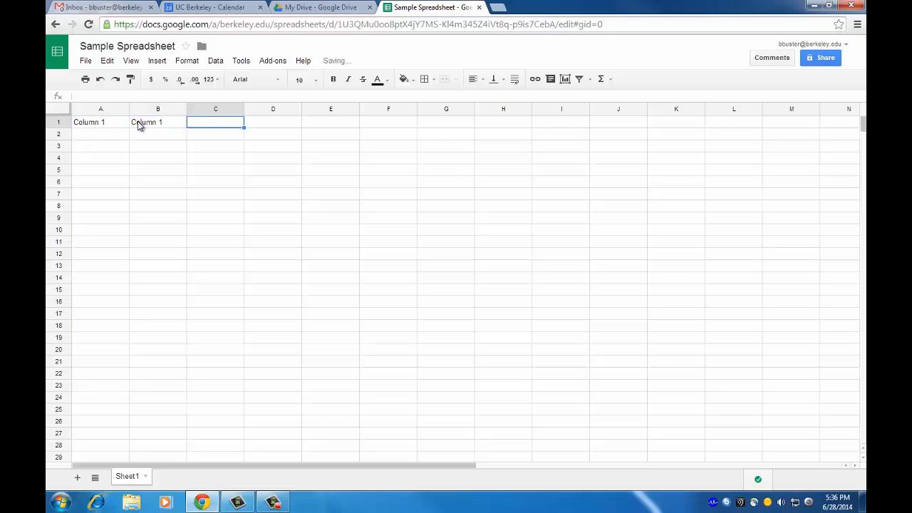
key(ctrl+v)
key(Right)
key(ctrl+v)
key(Right)
key(ctrl+v)
key(Left)
key(Left)
key(Left)
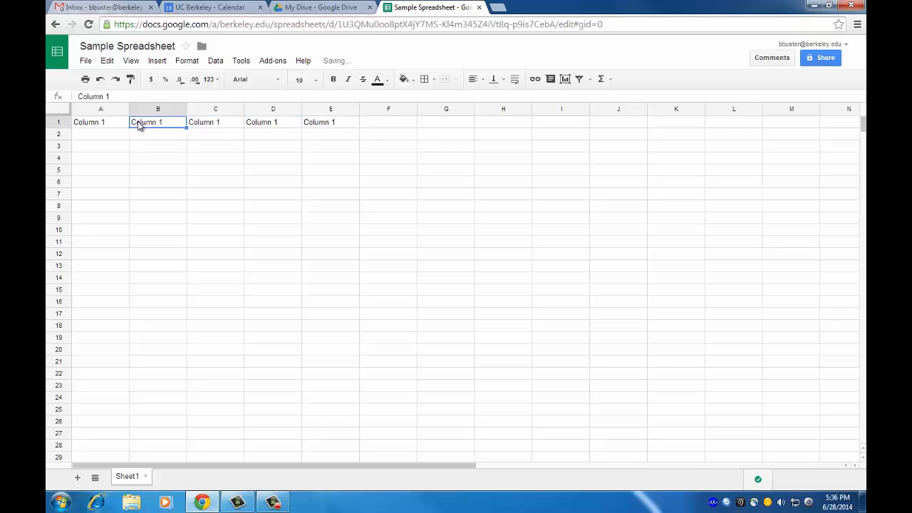
Change B1 to 'Column 2', closing the help page opened by mistake.
key(Return)
key(BackSpace)
text(2)
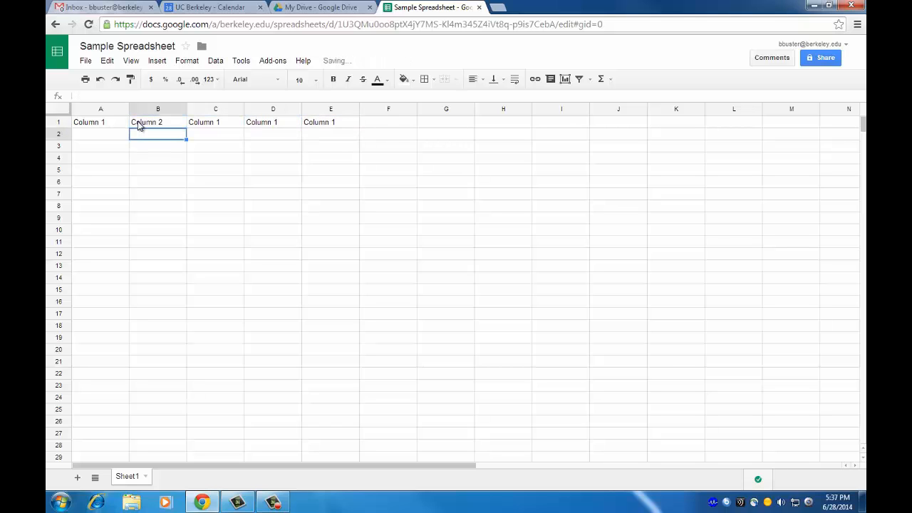
key(Tab)
key(F1)
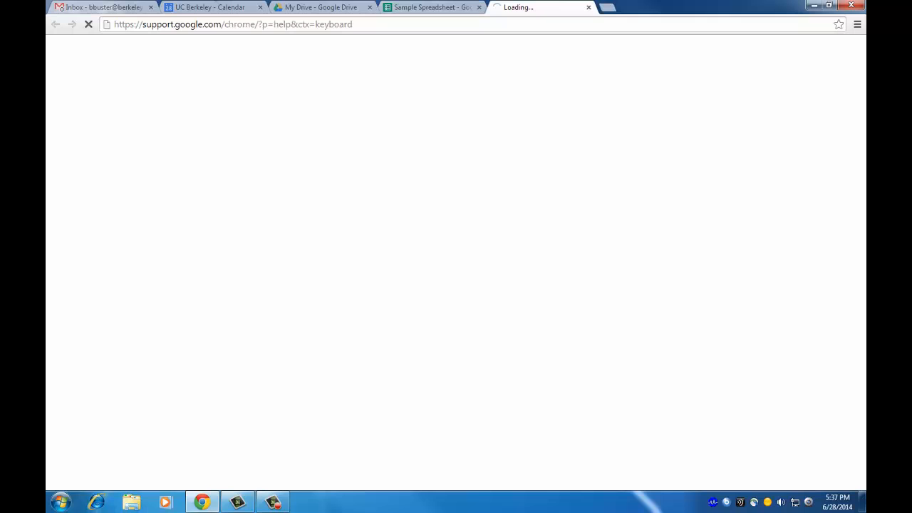
click(588, 7)
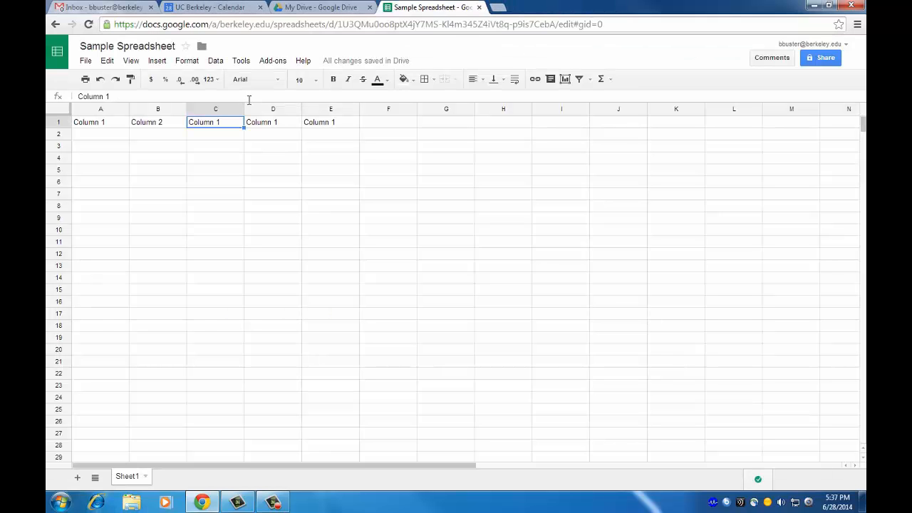
Change C1, D1 and E1 to read 'Column 3', 'Column 4' and 'Column 5'.
key(Return)
key(Tab)
key(Return)
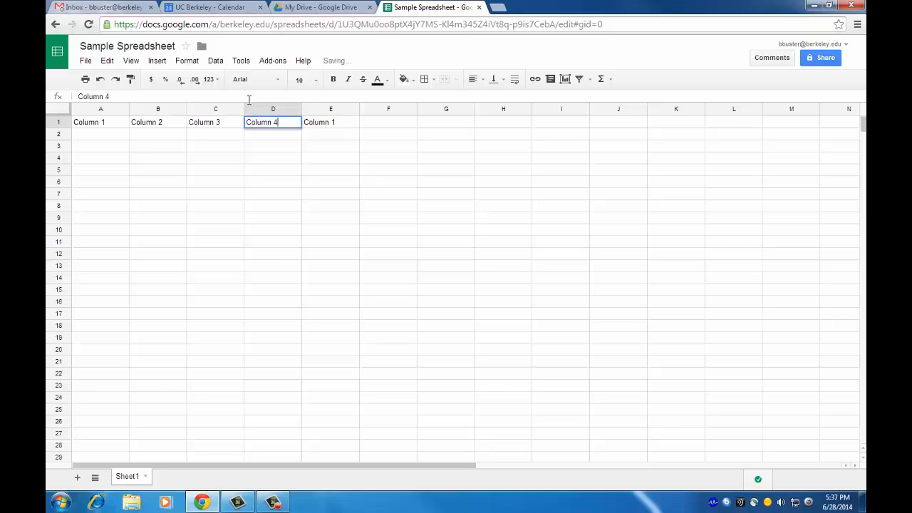
key(Tab)
key(Return)
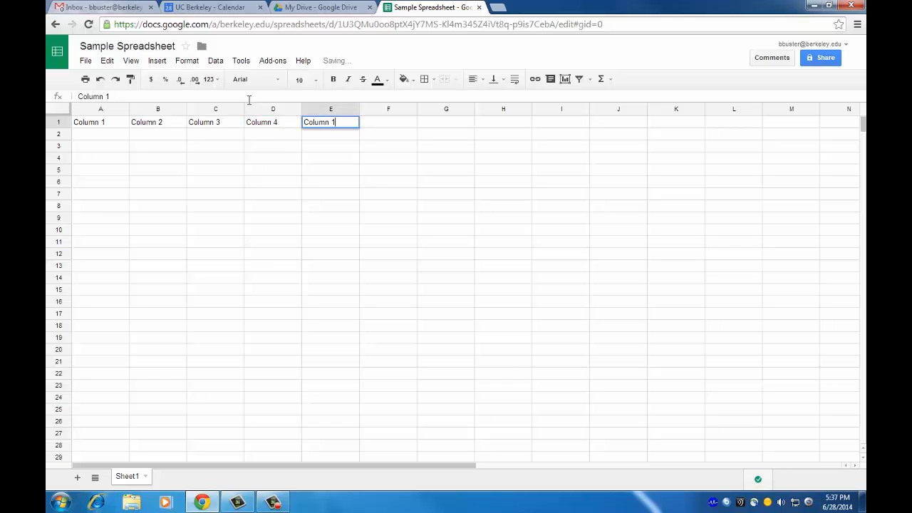
key(Return)
key(Right)
key(Return)
key(BackSpace)
text(5)
key(Return)
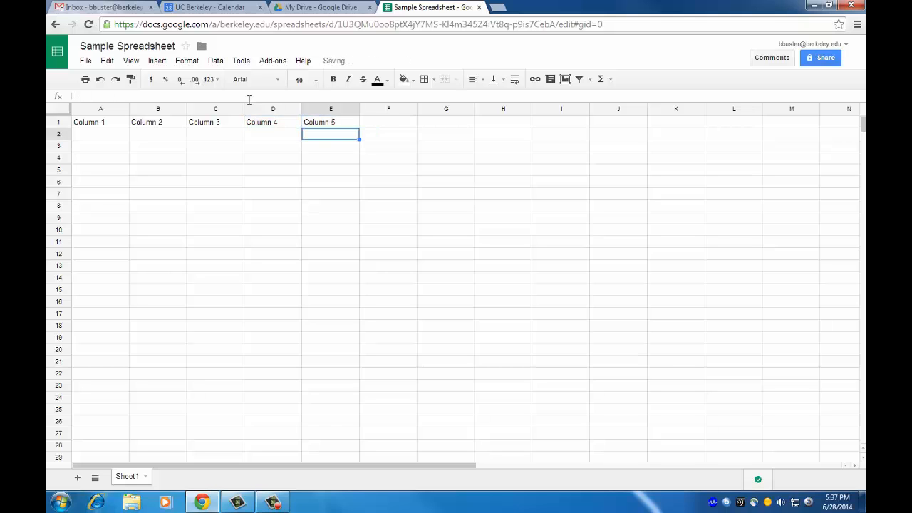
Freeze the header row and column A, then scroll to check they stay fixed.
drag(62, 112, 126, 122)
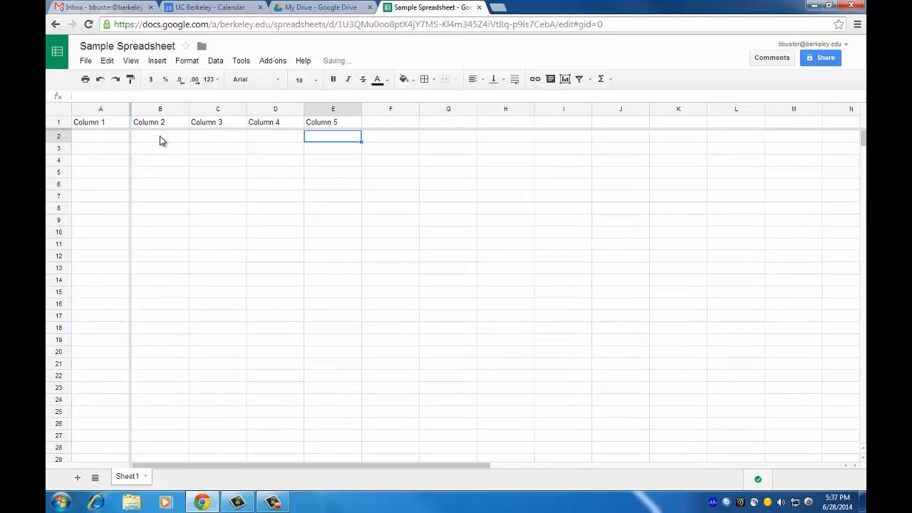
scroll(172, 151, down, 8)
scroll(171, 156, up, 10)
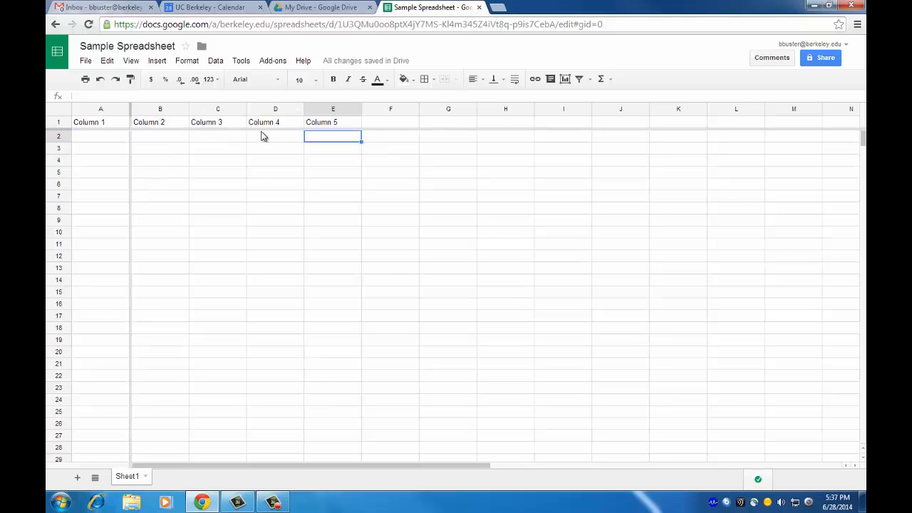
Start a SUM formula in cell B3, then cancel it, leaving the cell empty.
click(149, 151)
text(=)
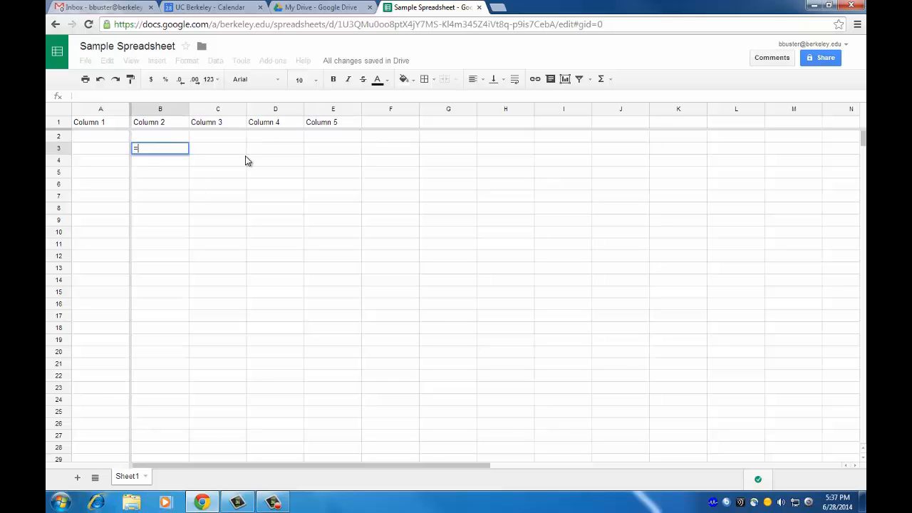
text(sum()
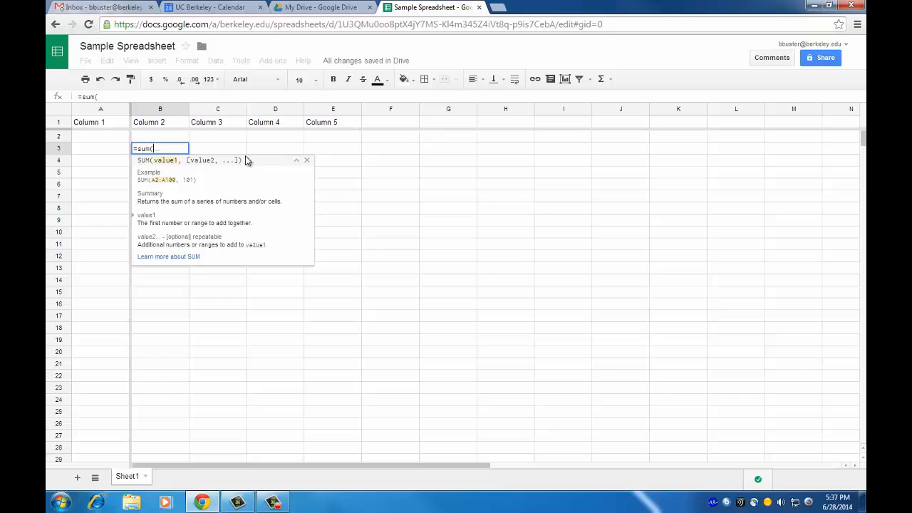
key(Escape)
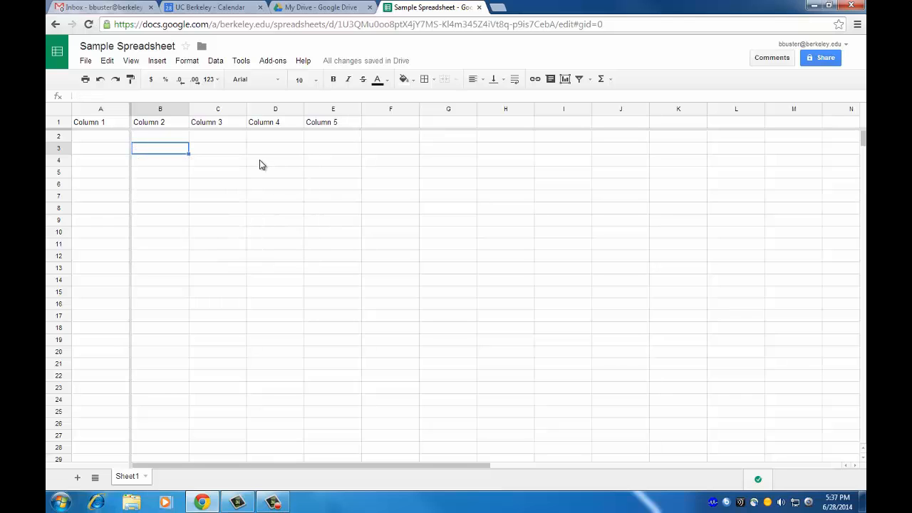
click(190, 64)
Browse the Format menu's Font and Number options without changing anything, then return to My Drive.
mouse_move(205, 109)
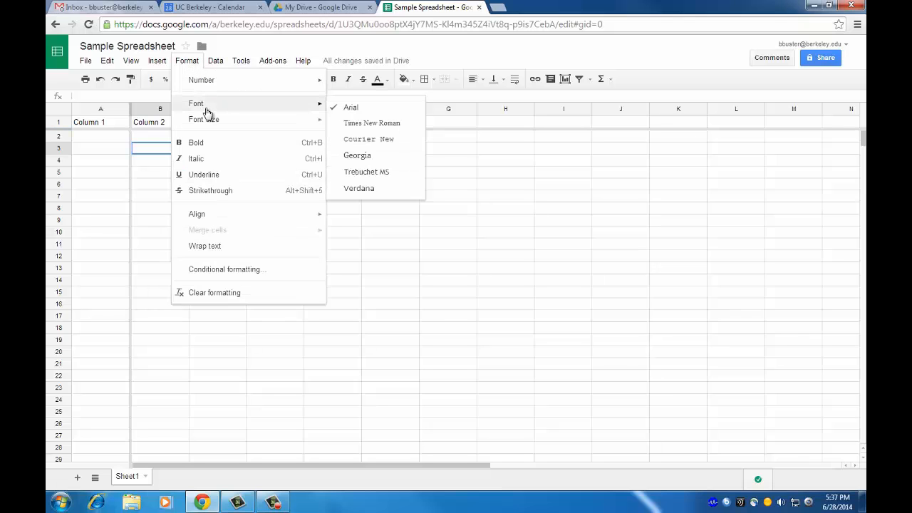
mouse_move(212, 83)
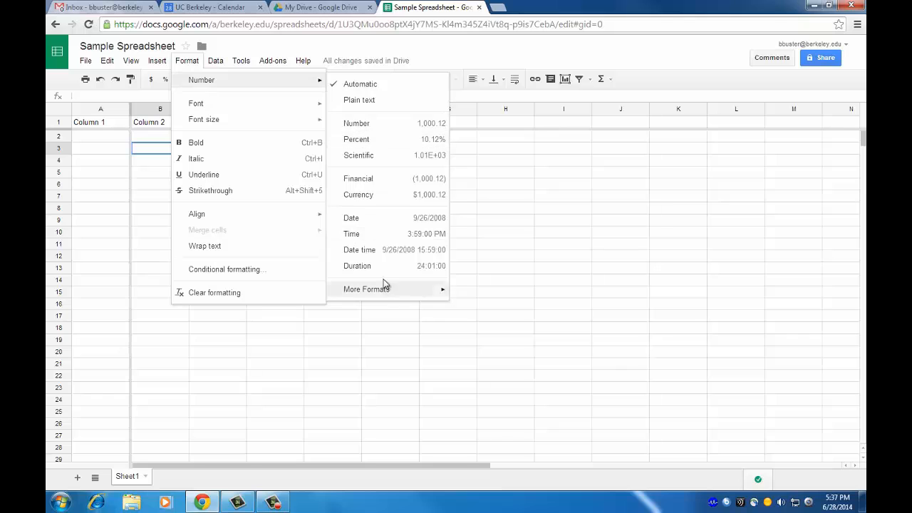
mouse_move(287, 106)
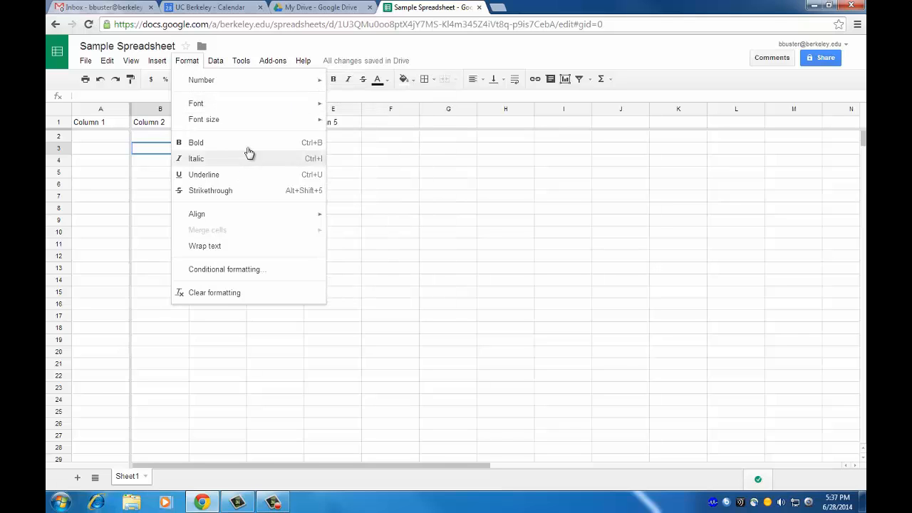
click(438, 257)
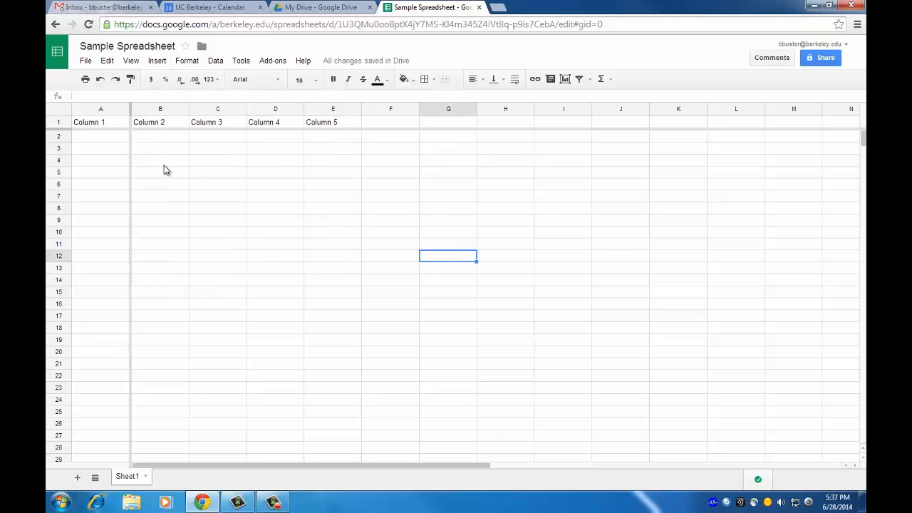
click(110, 139)
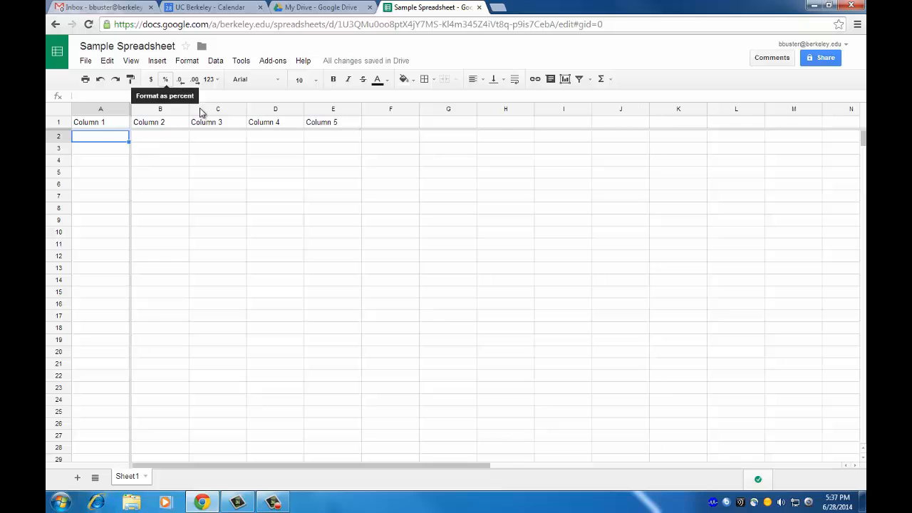
click(307, 8)
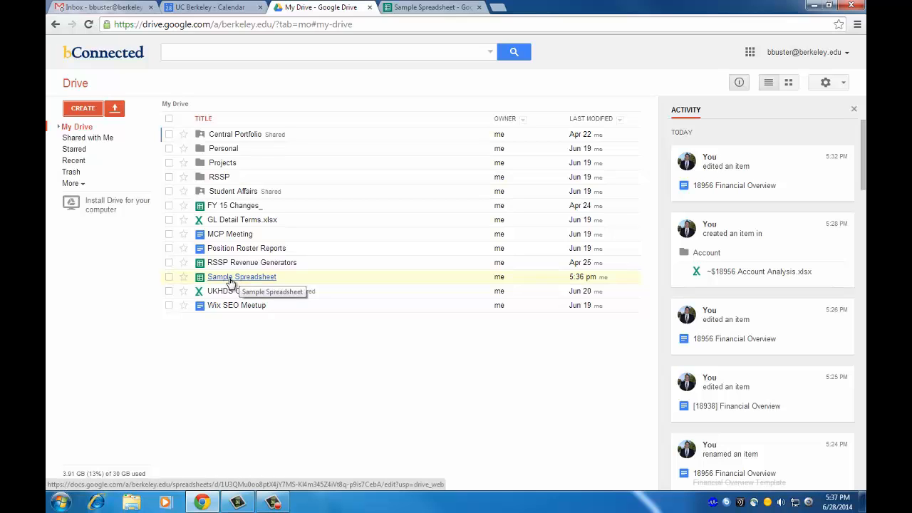
mouse_move(230, 283)
mouse_down()
mouse_move(230, 154)
mouse_move(223, 285)
mouse_up()
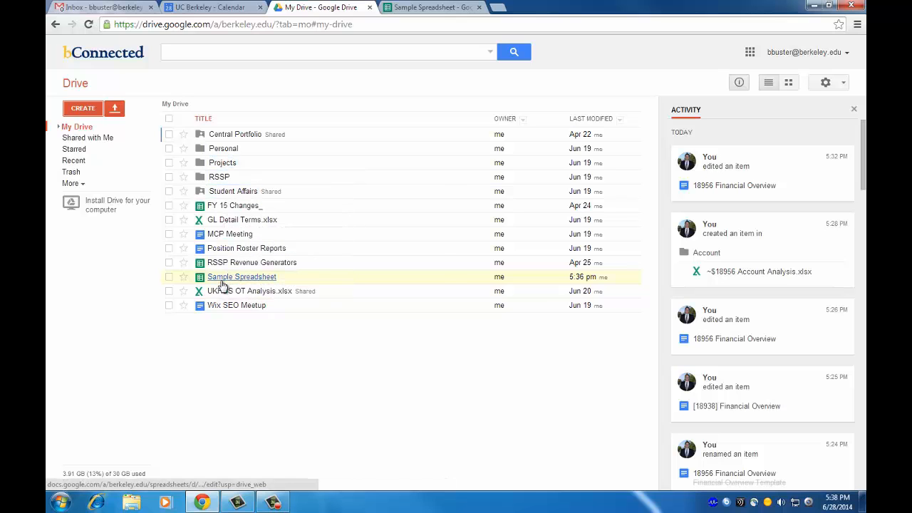
Back in the spreadsheet, add the two collaborators as invitees in Sharing settings with Can edit.
click(434, 7)
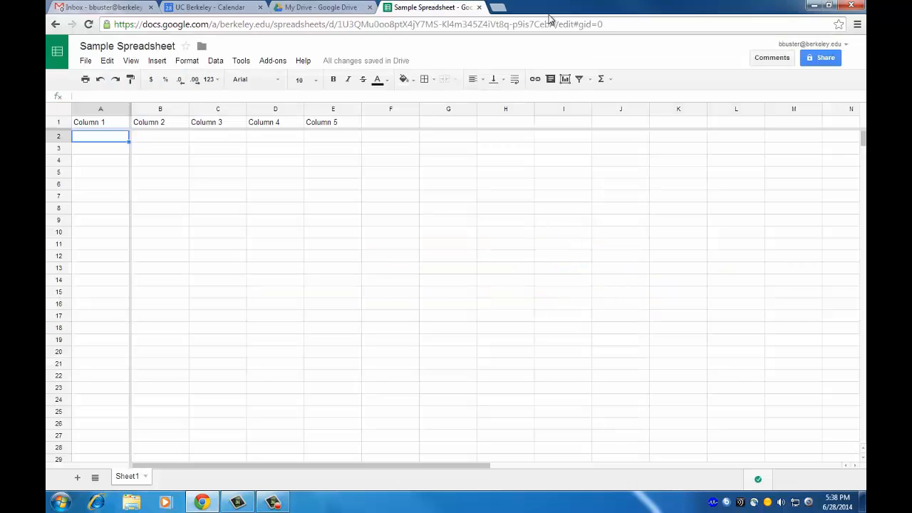
click(822, 61)
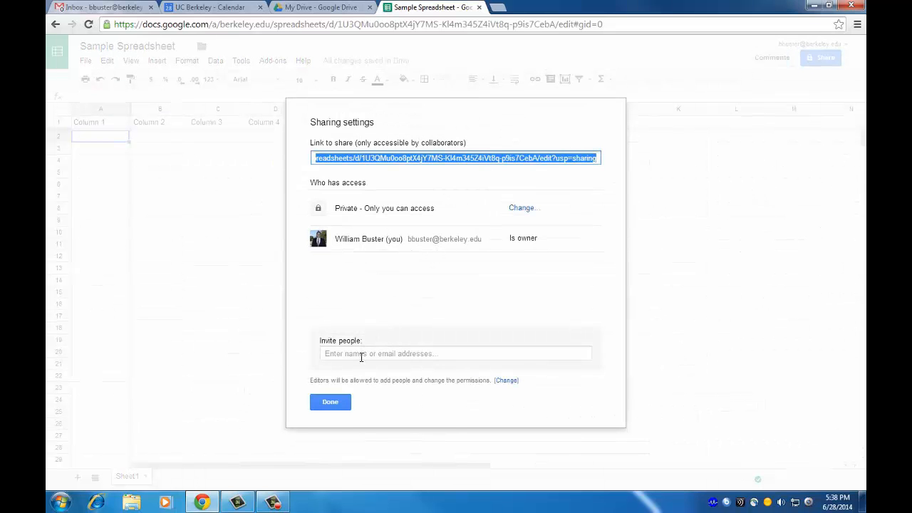
click(360, 355)
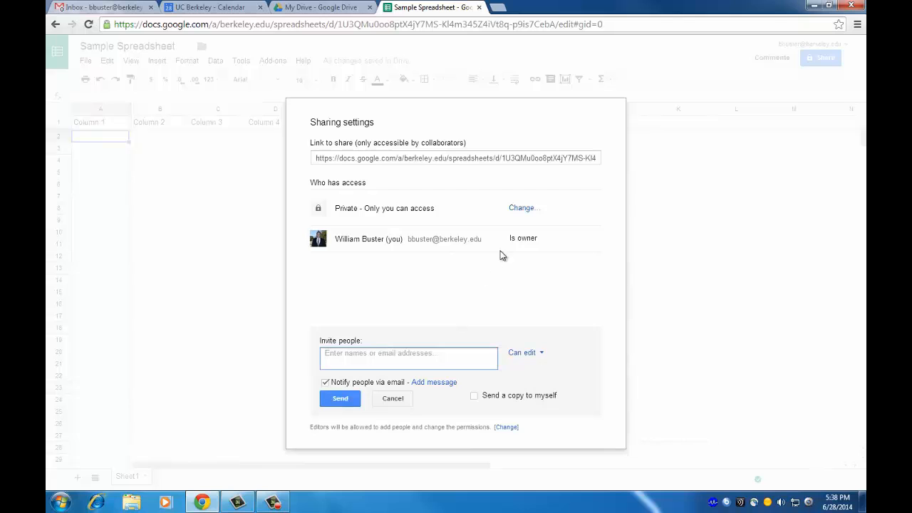
text(kathy)
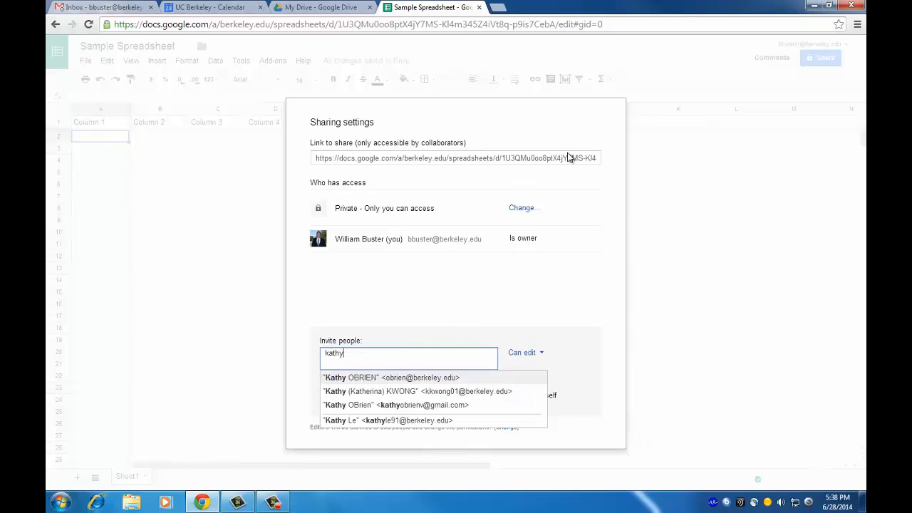
click(424, 379)
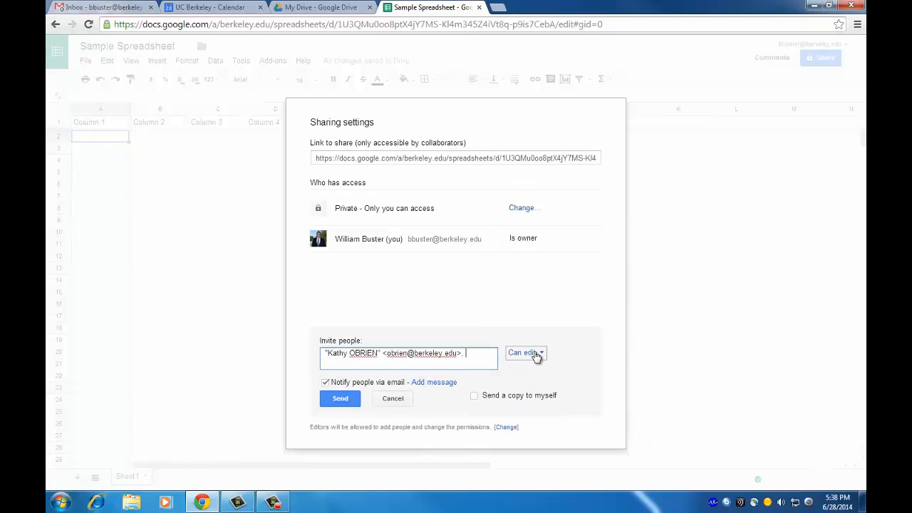
text(eric)
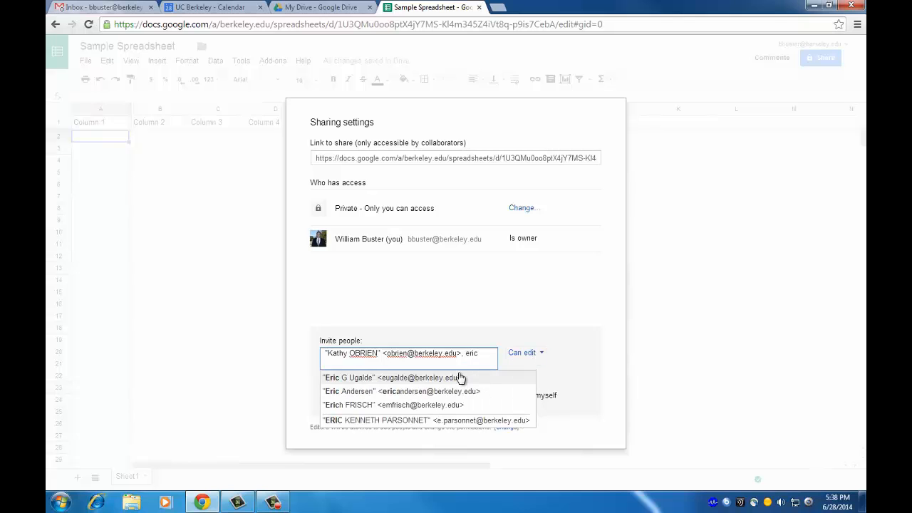
click(451, 379)
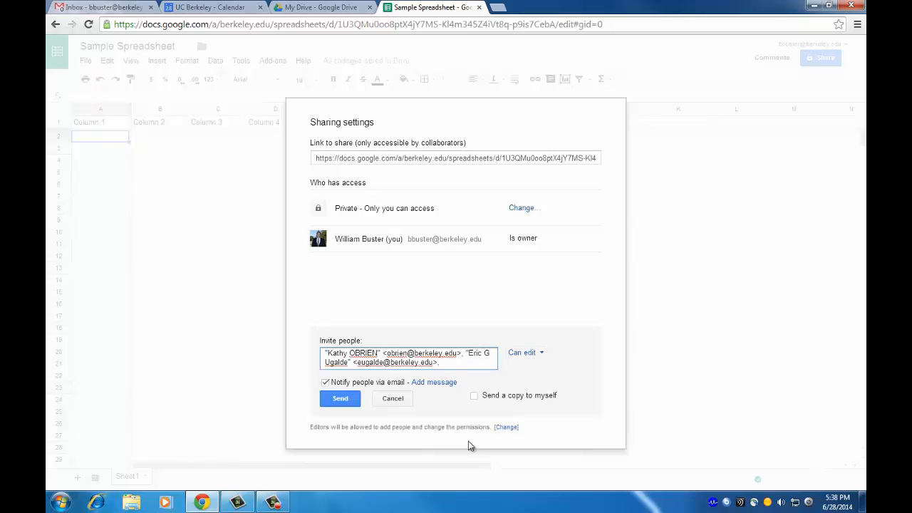
Keep 'Notify people via email' checked and add a personal message.
click(326, 383)
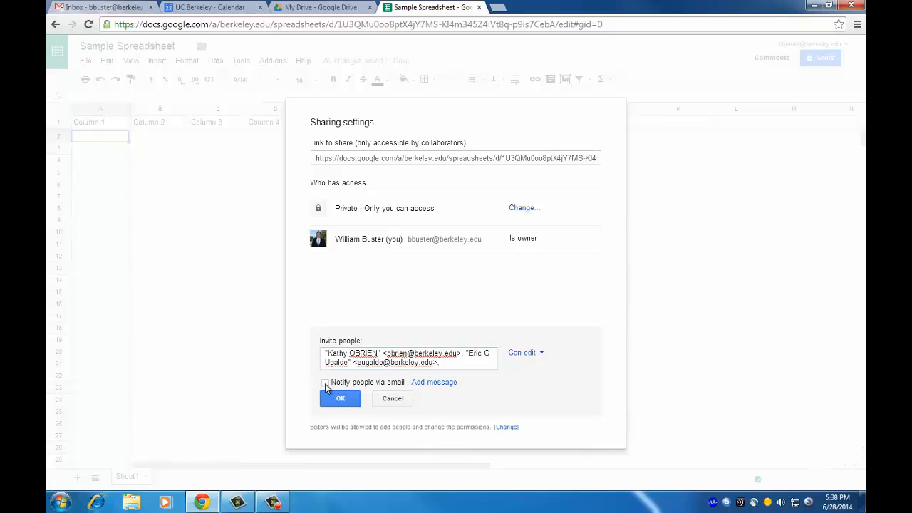
click(325, 384)
click(423, 382)
Write the invitation note: a greeting, the spreadsheet's training purpose, and a 'Thanks,' sign-off with your name.
text(hey)
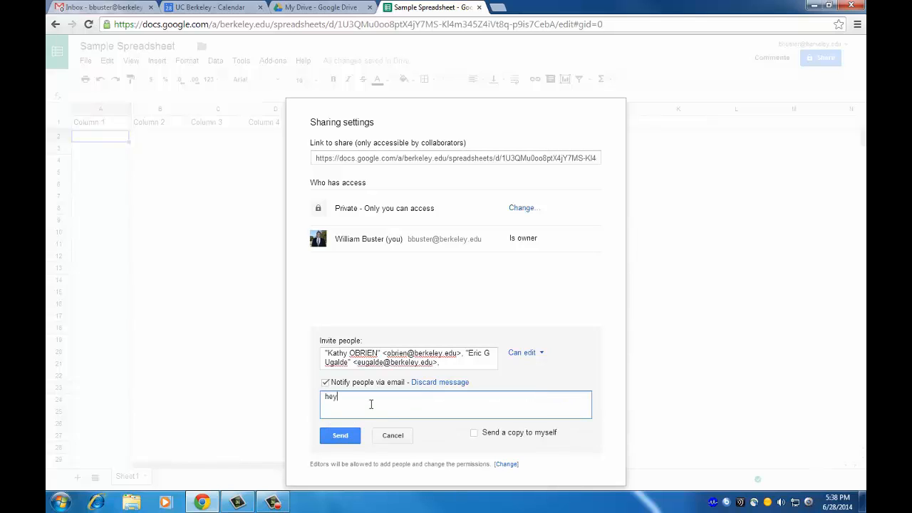
key(BackSpace)
key(BackSpace)
key(BackSpace)
text(T)
text(i,)
key(Return)
key(Return)
text(This speeadshet)
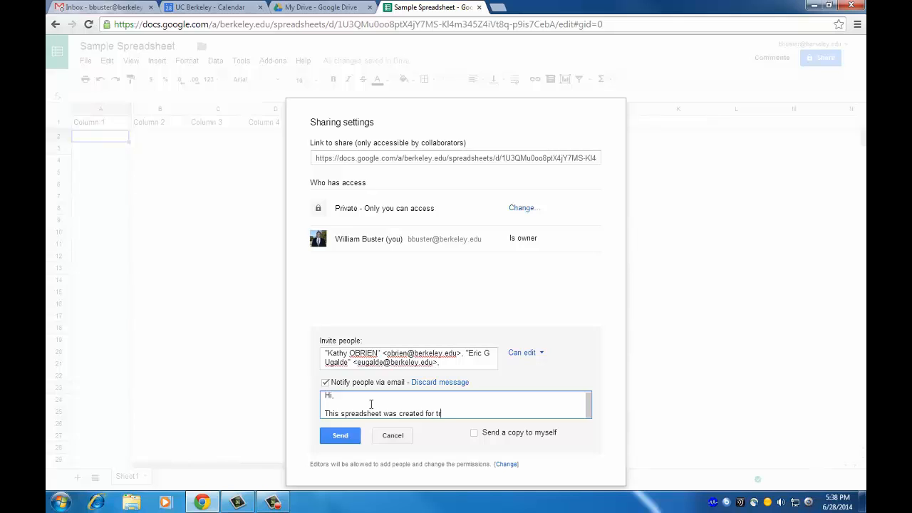
text(urposes.)
key(Return)
key(Return)
text(Thanks,)
key(Return)
text(will)
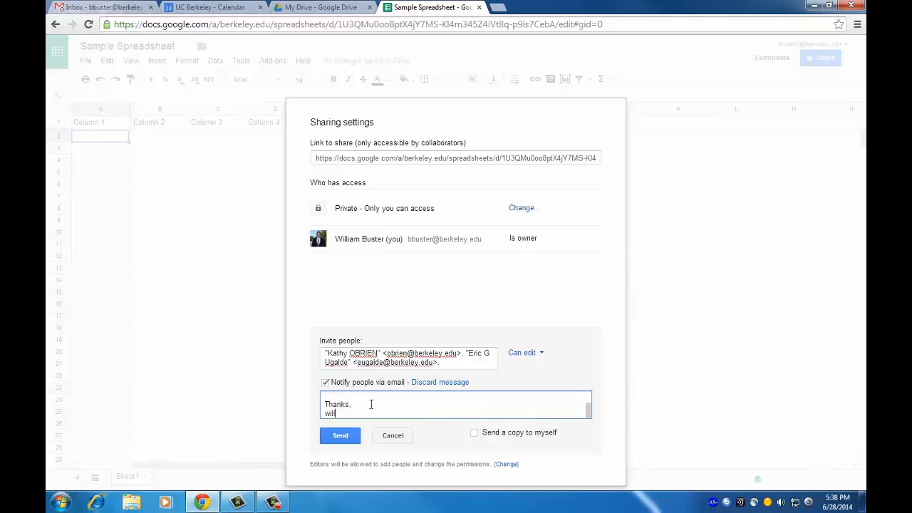
Tick 'Send a copy to myself' and keep both invitees at Can edit.
click(476, 435)
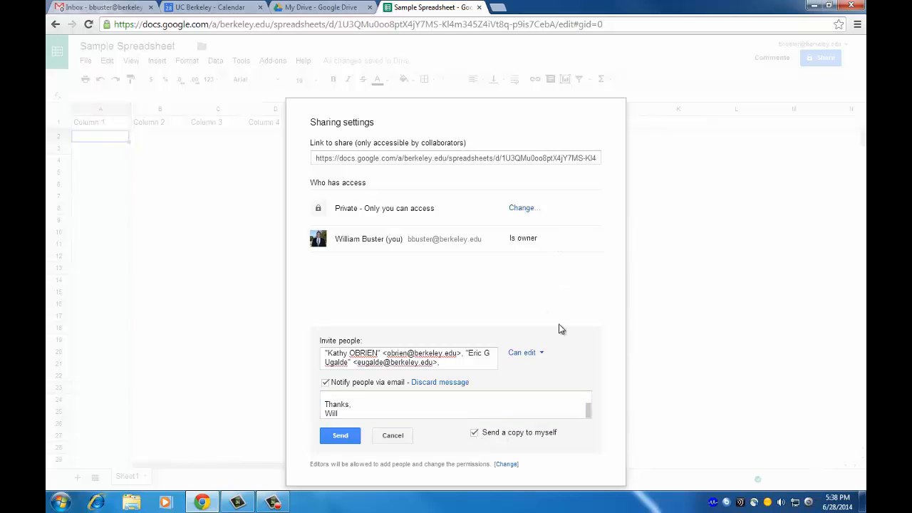
click(537, 353)
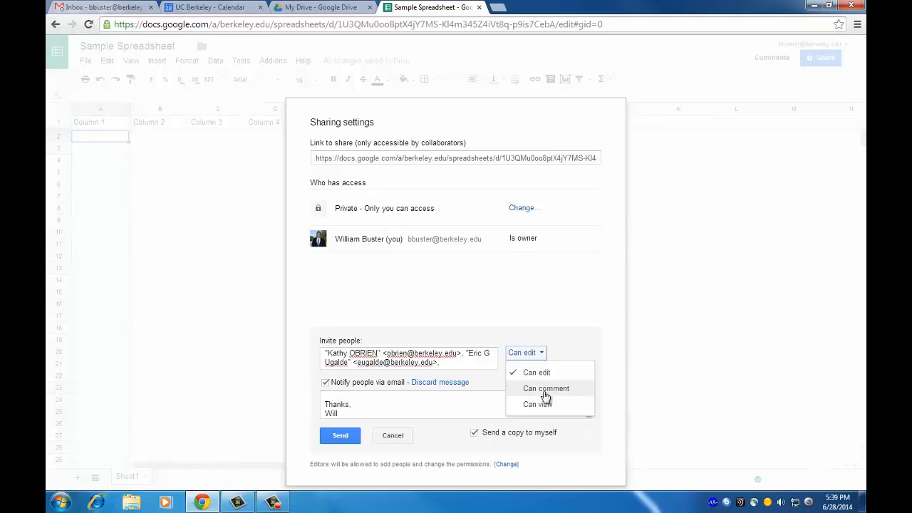
click(549, 325)
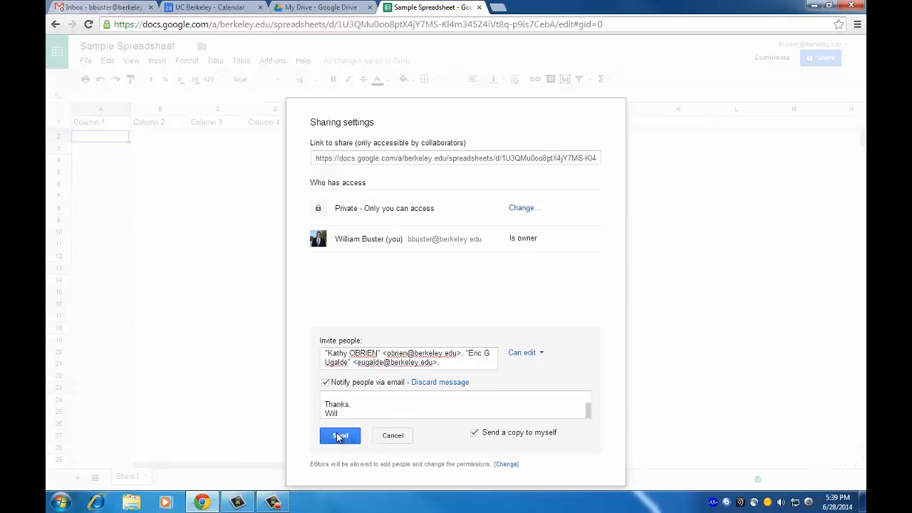
Cancel the invitation, copy the 'Link to share' URL, and compose a new Gmail message.
click(389, 442)
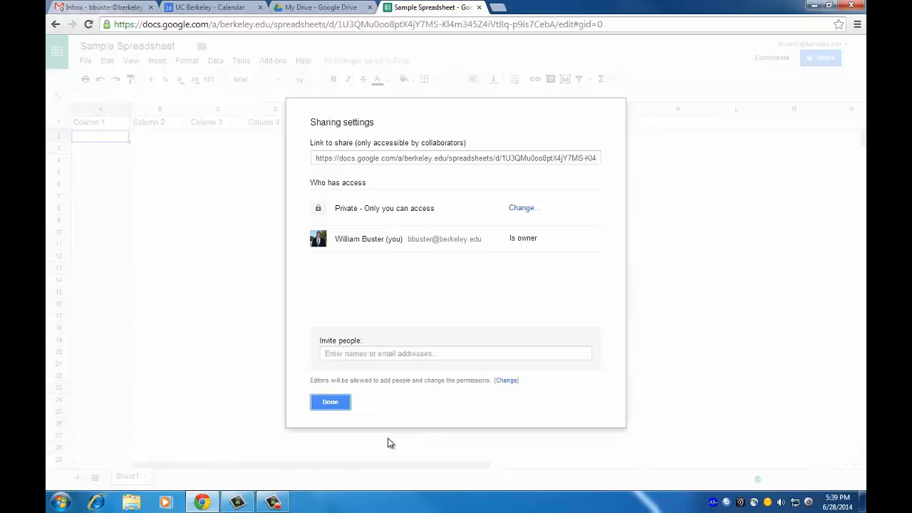
click(415, 159)
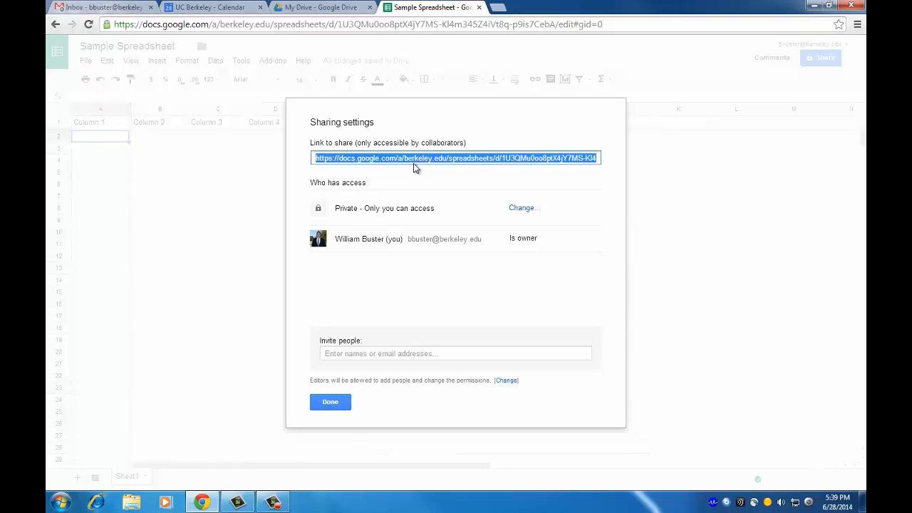
click(453, 292)
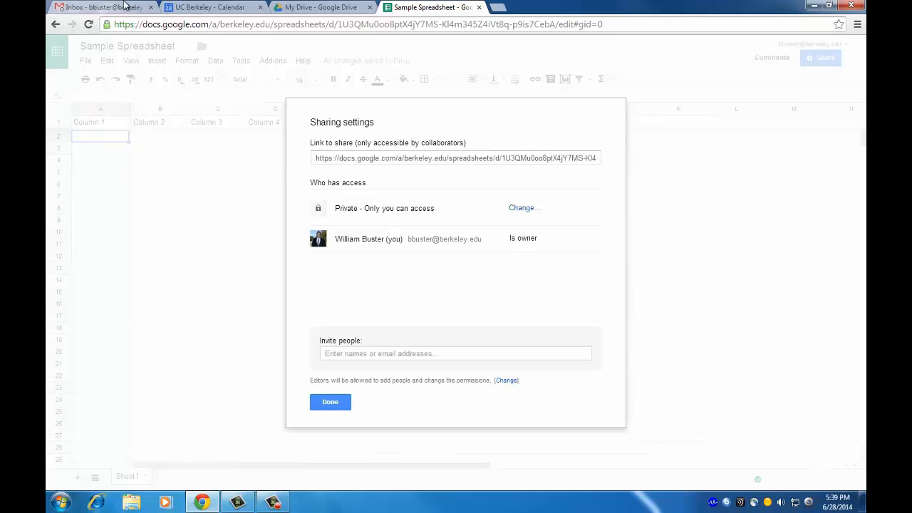
click(109, 10)
click(95, 109)
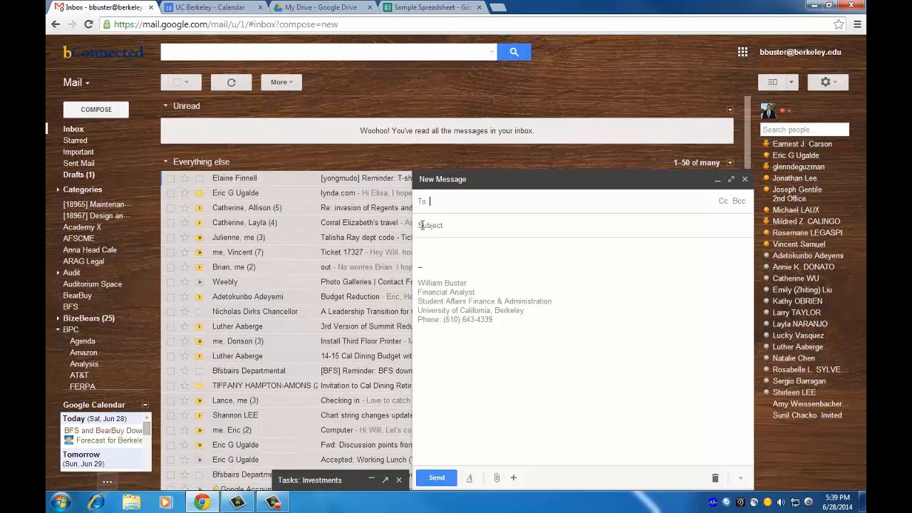
Address a new email to your own address with the subject 'Test'.
click(480, 228)
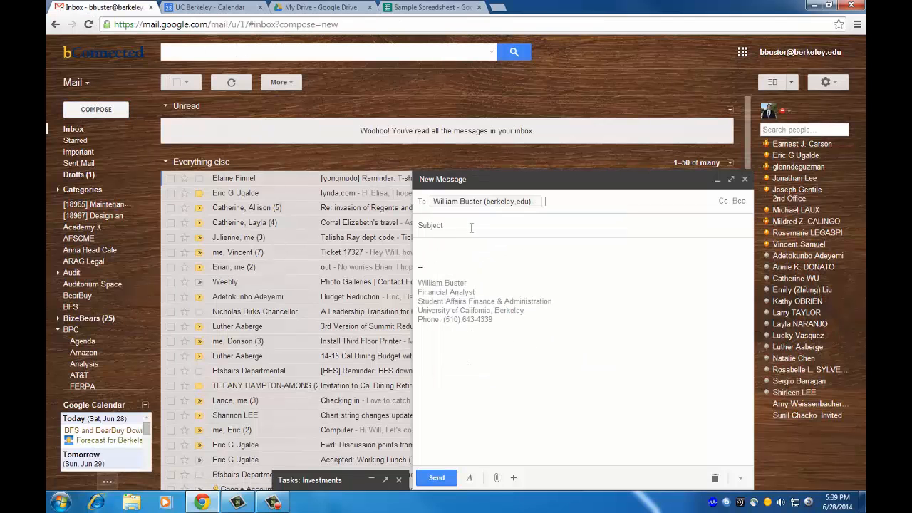
click(463, 230)
text(Test)
Write 'Hi,' and 'I am sharing this spreadsheet with you:' above the pasted share link, then send.
click(453, 246)
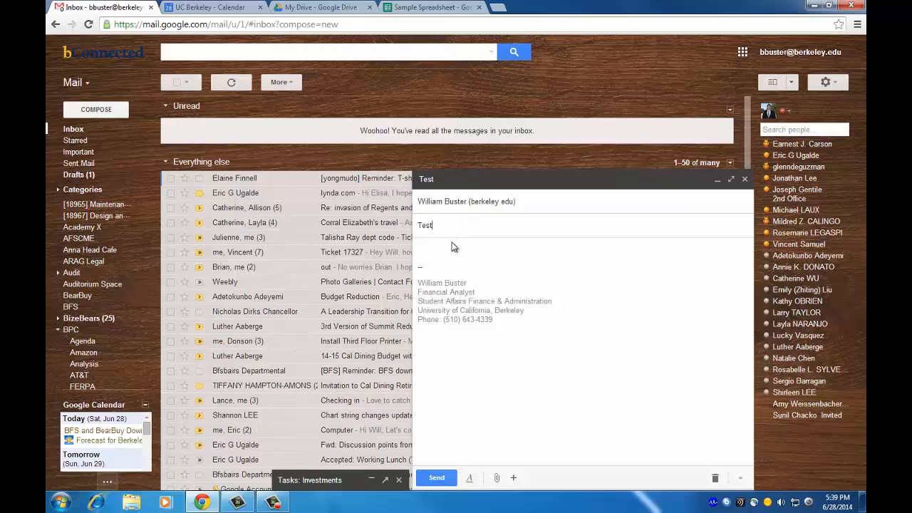
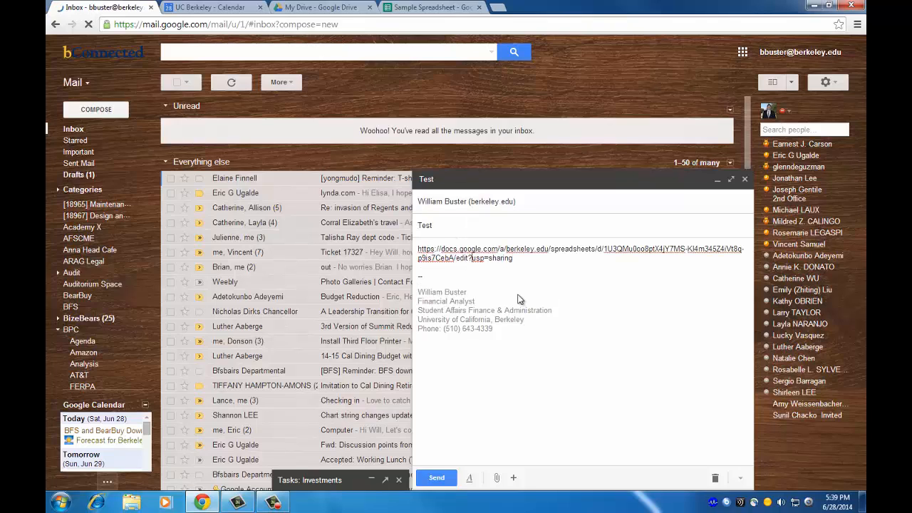
key(ctrl+Home)
text(Hi,)
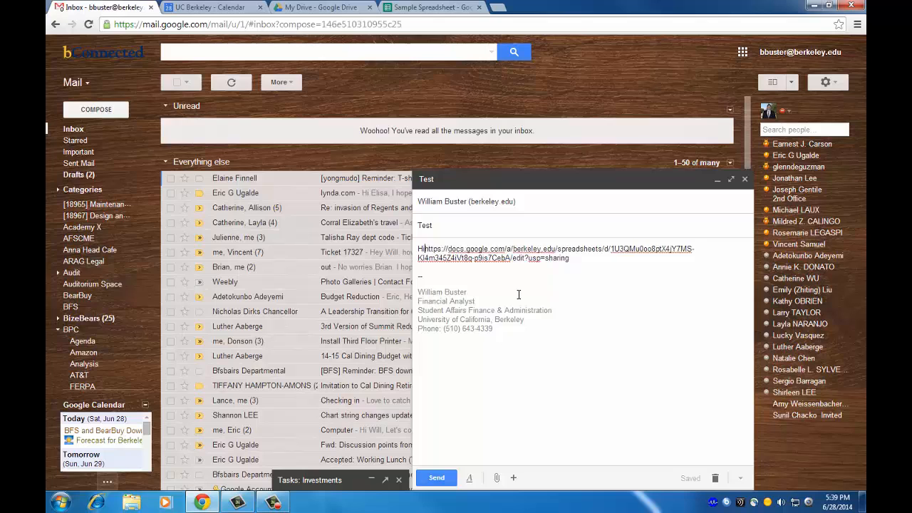
key(Return)
key(Return)
text(I am sharing this spre)
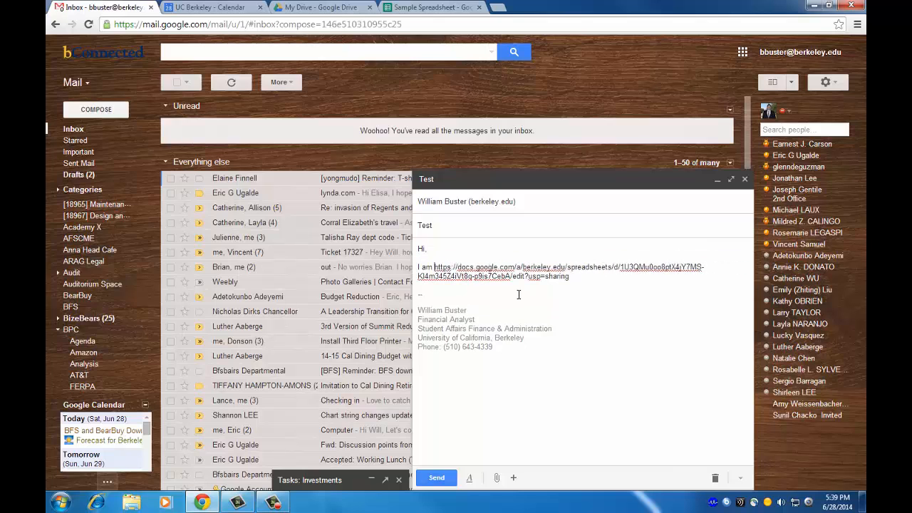
text(adsheet with you)
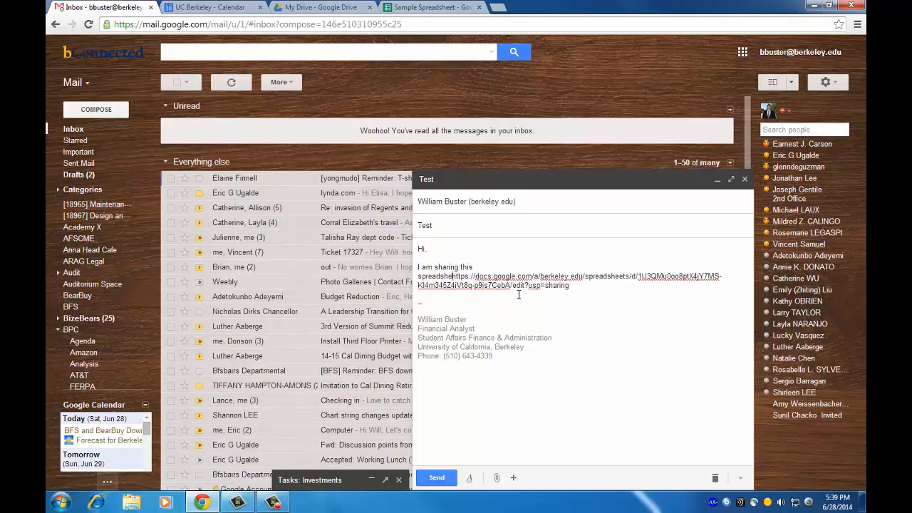
text(:)
key(Return)
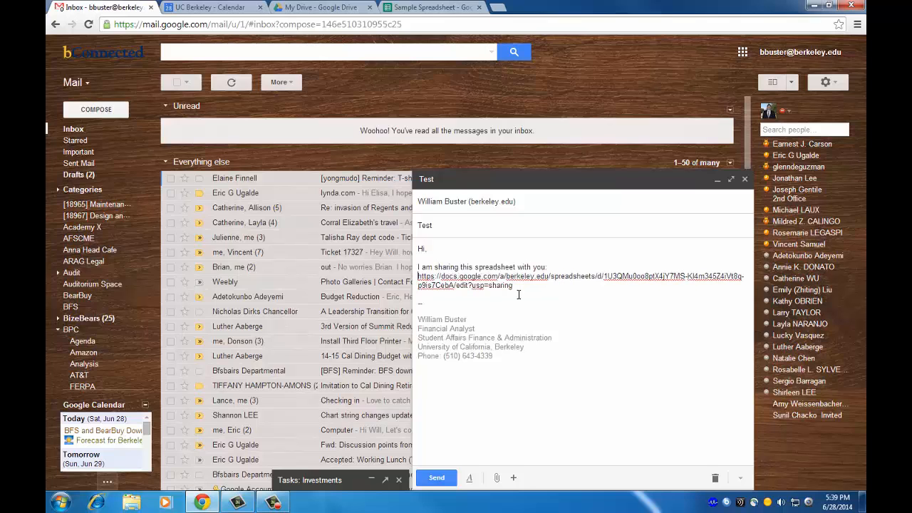
key(Return)
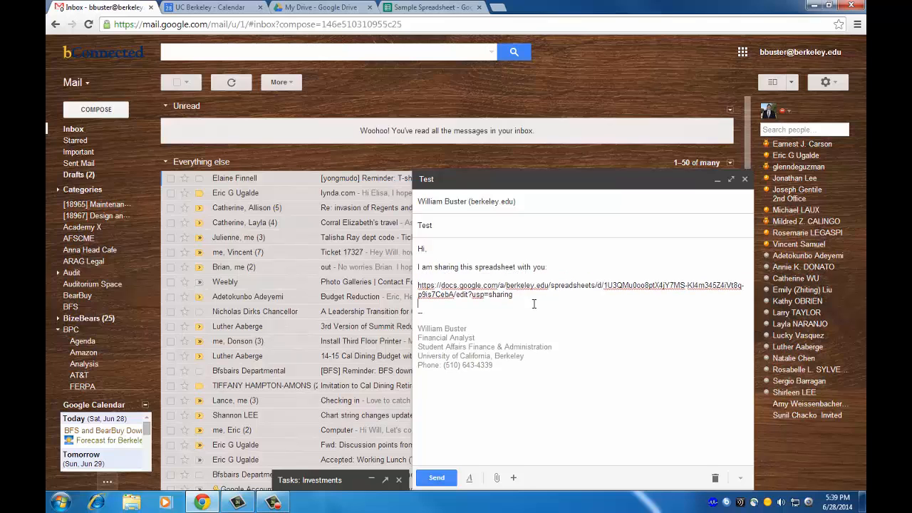
click(444, 477)
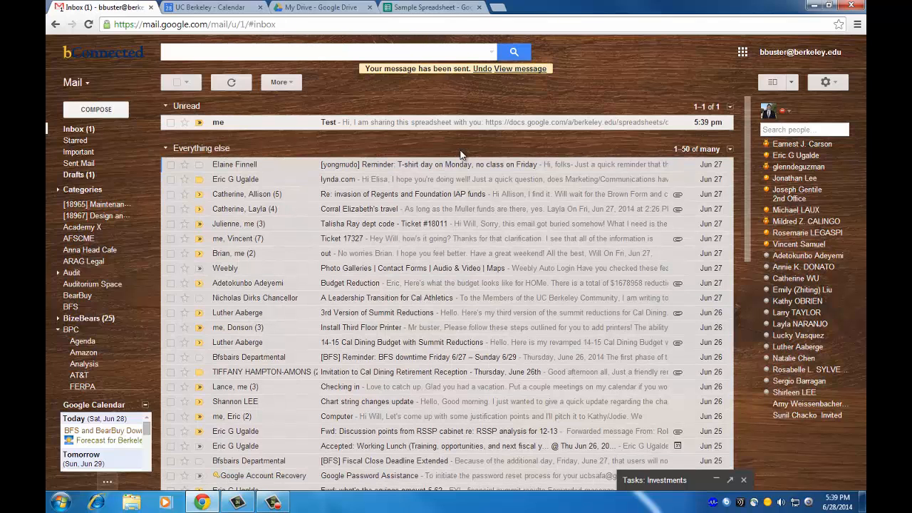
Open the received Test email's spreadsheet link, close that extra tab, and go back to My Drive.
click(450, 128)
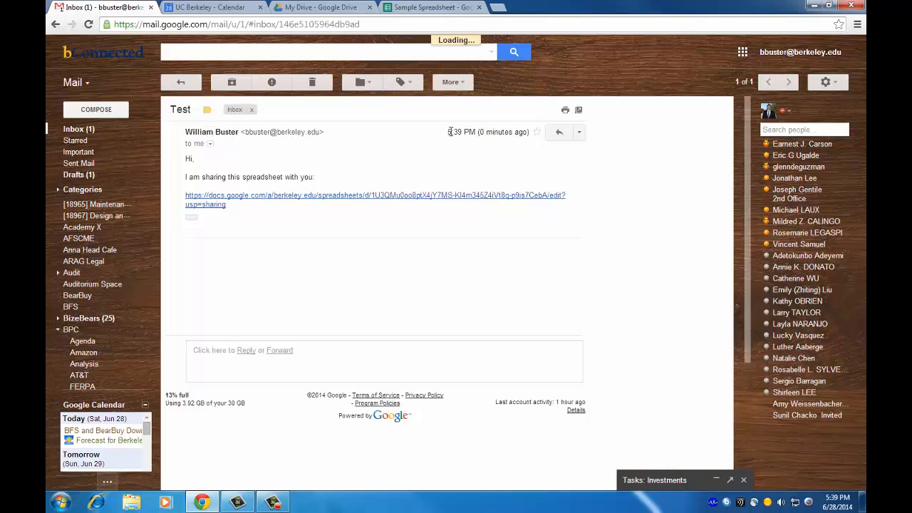
click(346, 197)
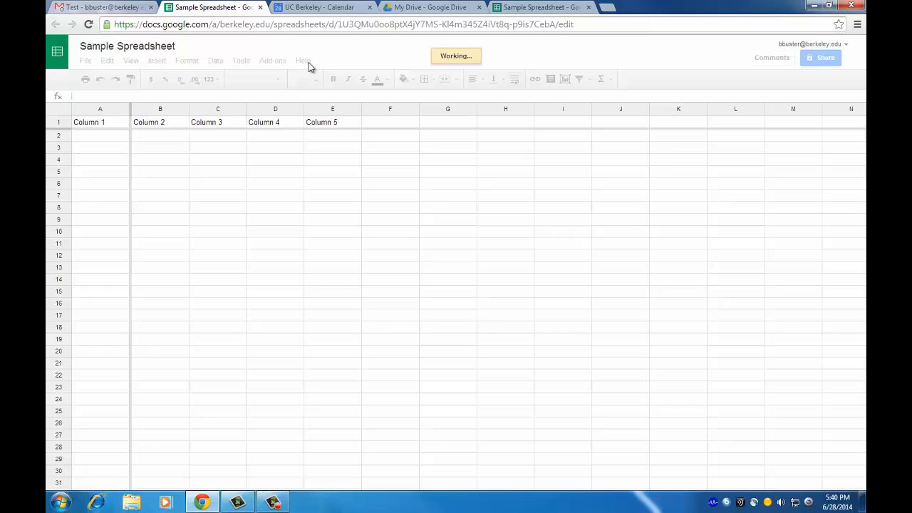
click(260, 9)
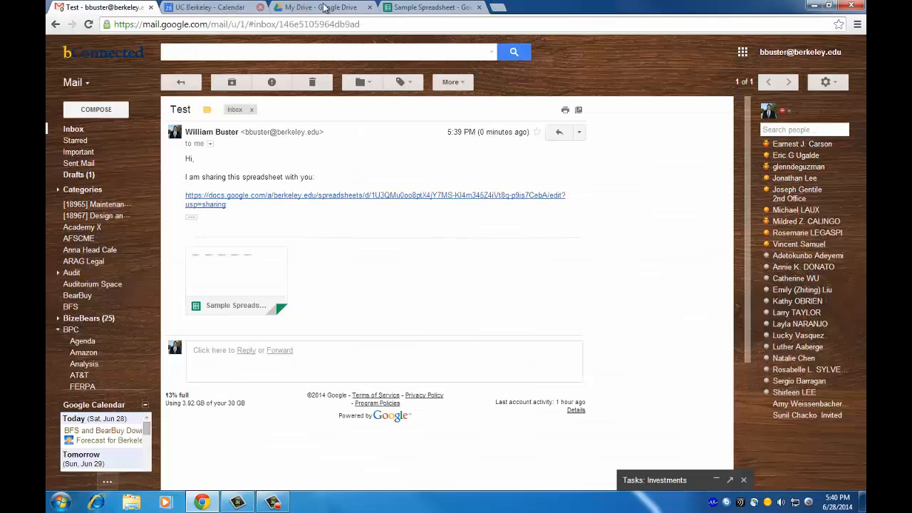
click(397, 6)
click(209, 6)
click(320, 7)
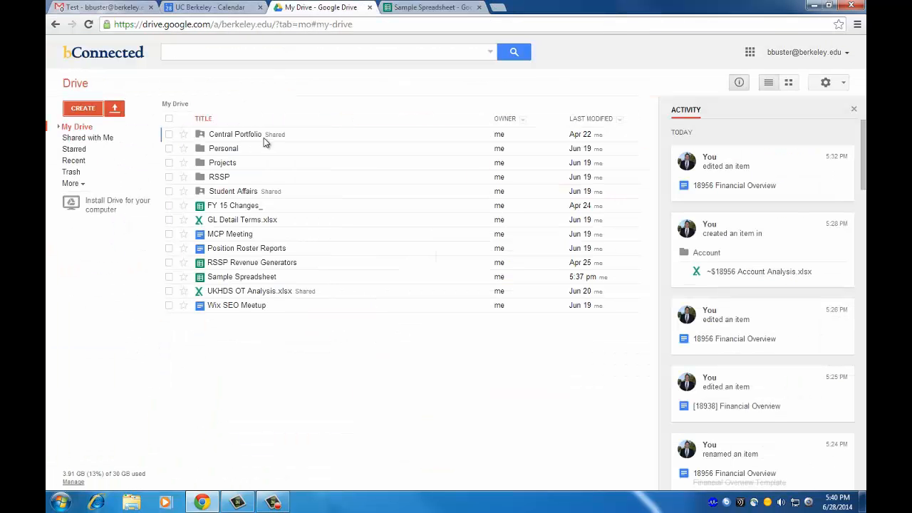